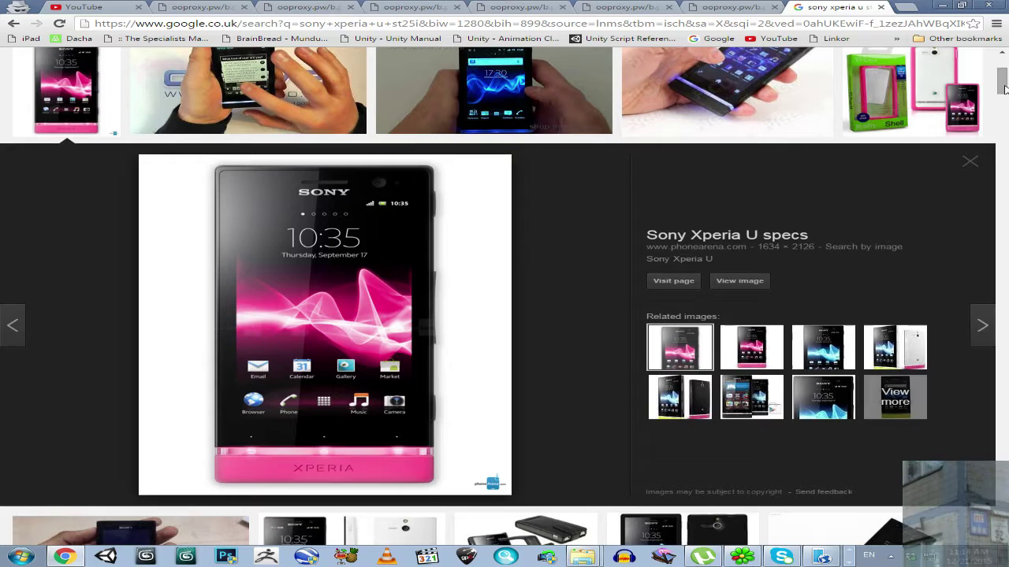
# Step: Minimize Chrome's Sony Xperia U image results to reveal the 100ANDRO camera folder
pyautogui.click(941, 6)
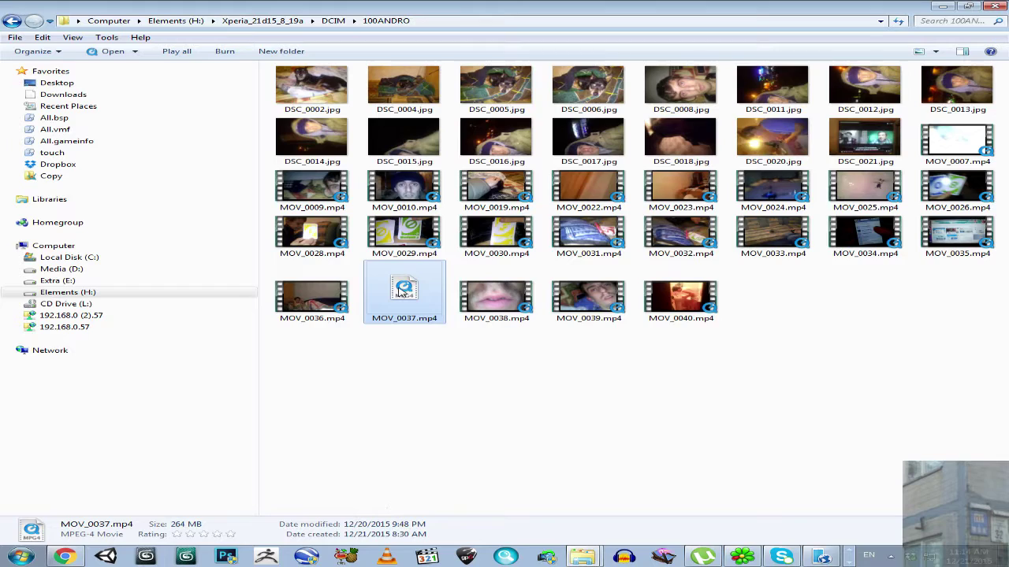
# Step: Try playing MOV_0037.mp4 in VLC media player, then minimize the DCIM window to show videorepair
pyautogui.rightClick(399, 298)
pyautogui.moveTo(465, 83)
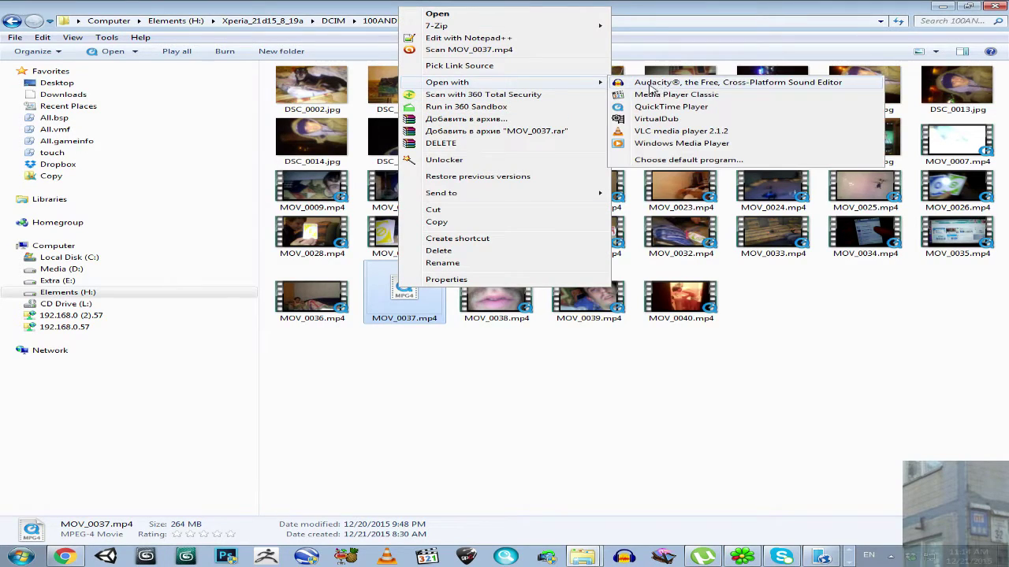
pyautogui.click(663, 130)
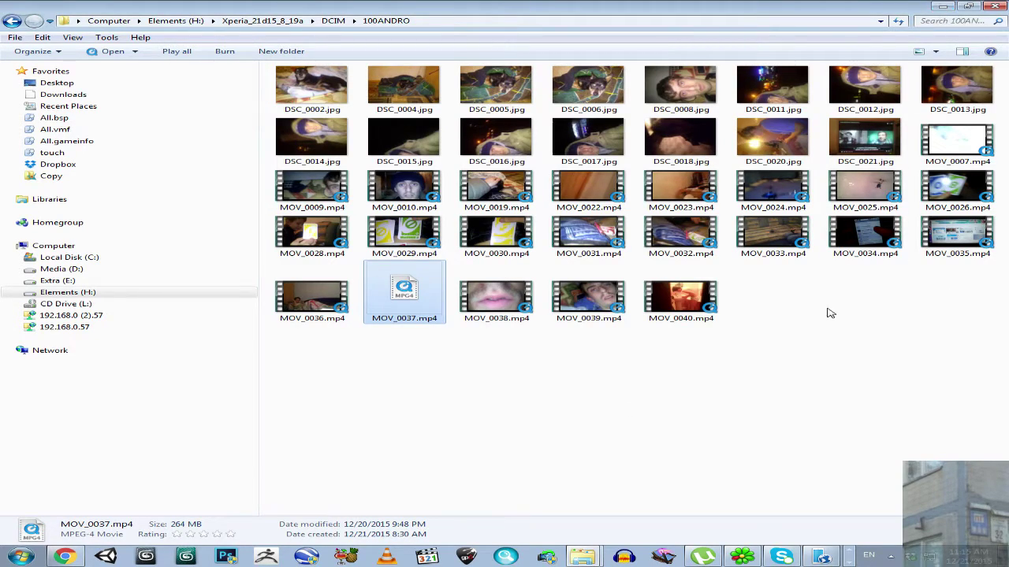
pyautogui.click(945, 7)
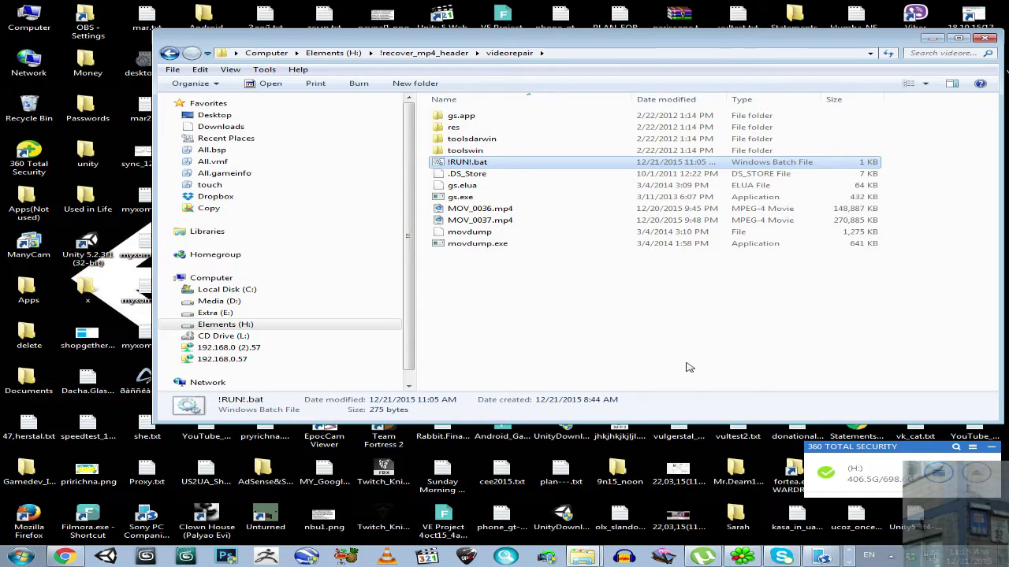
# Step: Launch gs.exe in English past the demo-mode notice, then bring the Paint diagram forward
pyautogui.click(558, 331)
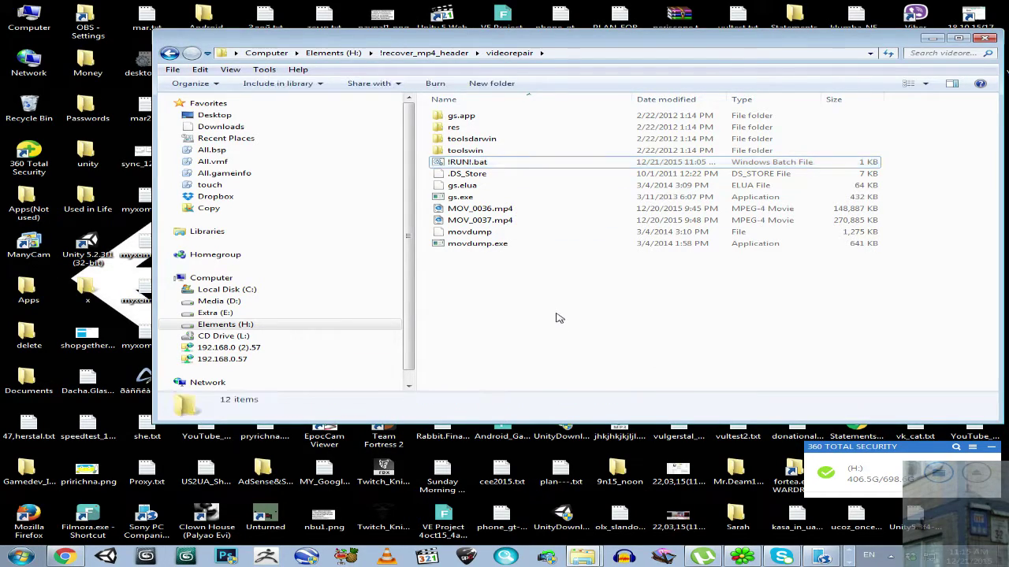
pyautogui.doubleClick(473, 199)
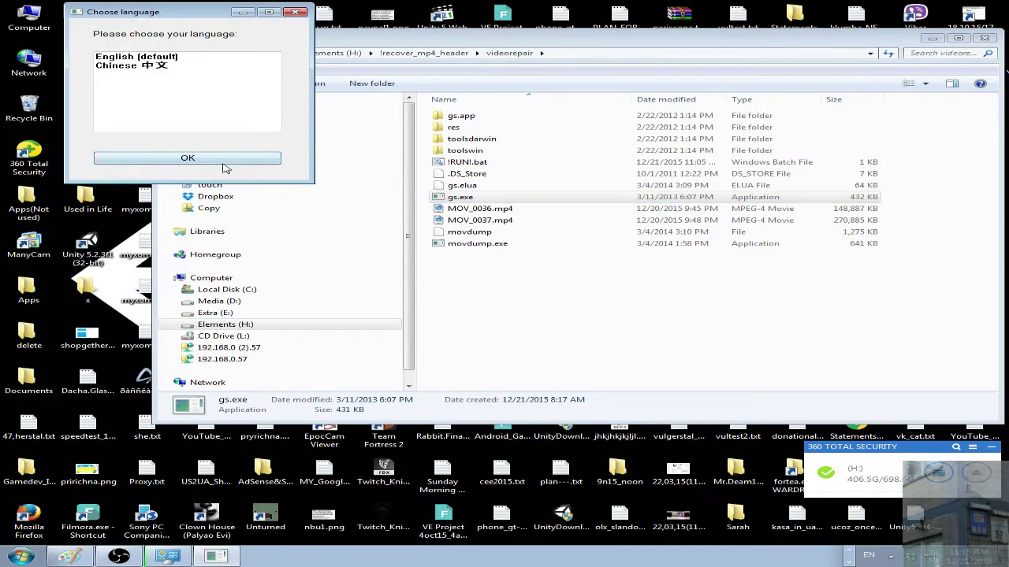
pyautogui.click(219, 161)
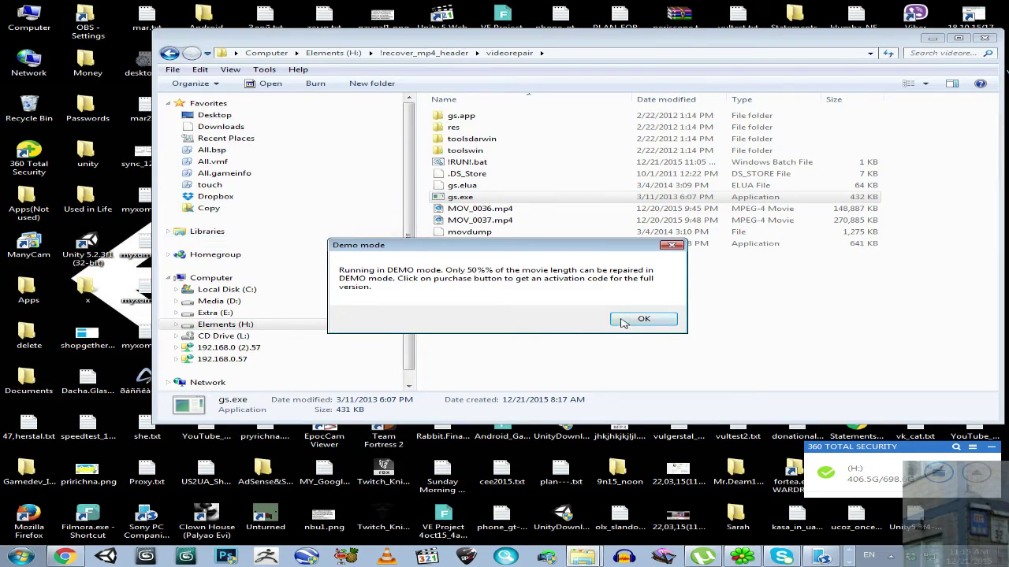
pyautogui.click(643, 324)
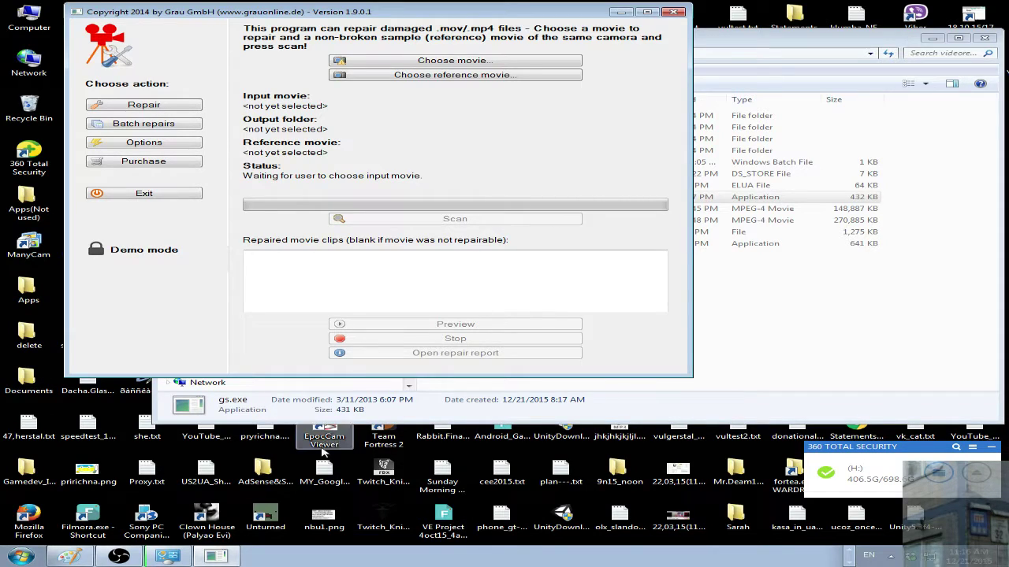
pyautogui.click(69, 557)
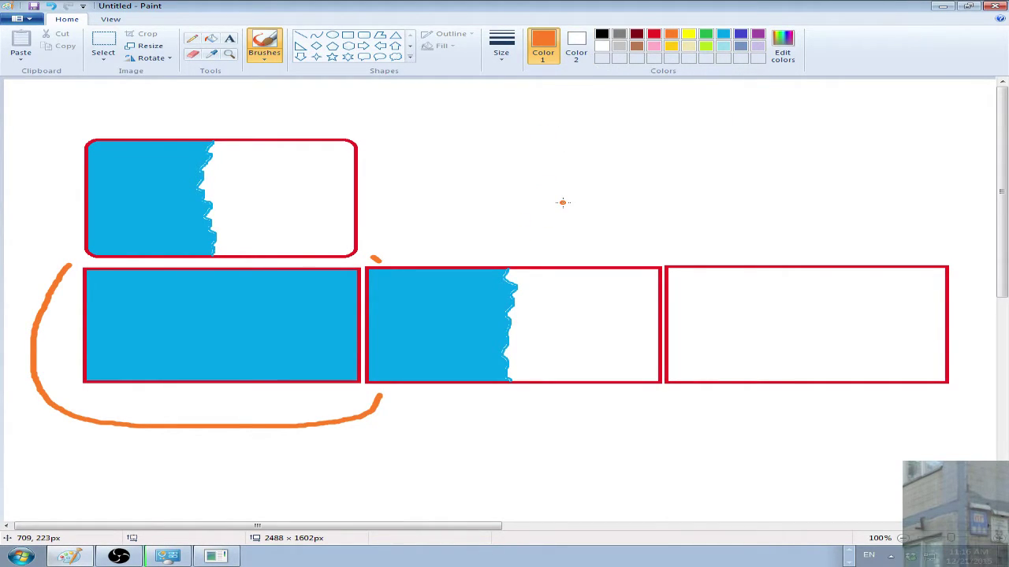
# Step: Pick red in Paint and test five strokes on the block diagram, undoing each one
pyautogui.click(653, 34)
pyautogui.moveTo(175, 295)
pyautogui.mouseDown()
pyautogui.moveTo(165, 300)
pyautogui.moveTo(221, 319)
pyautogui.mouseUp()
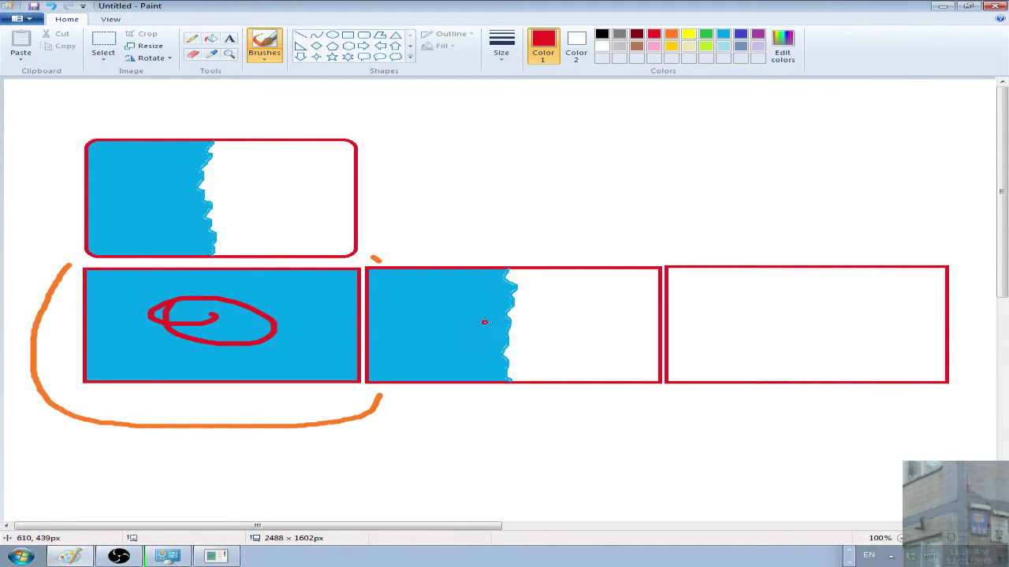
pyautogui.hotkey('ctrl', 'z')
pyautogui.moveTo(493, 303)
pyautogui.mouseDown()
pyautogui.moveTo(517, 304)
pyautogui.moveTo(495, 319)
pyautogui.mouseUp()
pyautogui.hotkey('ctrl', 'z')
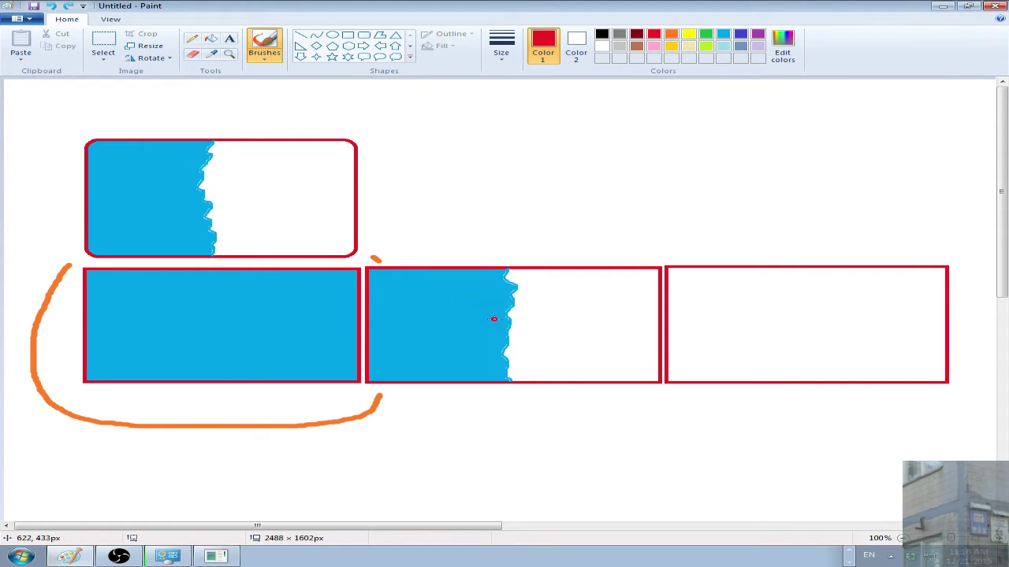
pyautogui.moveTo(131, 274)
pyautogui.mouseDown()
pyautogui.moveTo(225, 409)
pyautogui.moveTo(661, 359)
pyautogui.moveTo(268, 259)
pyautogui.moveTo(83, 274)
pyautogui.mouseUp()
pyautogui.hotkey('ctrl', 'z')
pyautogui.moveTo(362, 255); pyautogui.dragTo(364, 387)
pyautogui.hotkey('ctrl', 'z')
pyautogui.moveTo(511, 249)
pyautogui.mouseDown()
pyautogui.moveTo(508, 394)
pyautogui.moveTo(511, 379)
pyautogui.mouseUp()
pyautogui.hotkey('ctrl', 'z')
# Step: Minimize Paint, close Grau Video Repair, and edit !RUN!.bat in Notepad
pyautogui.click(942, 6)
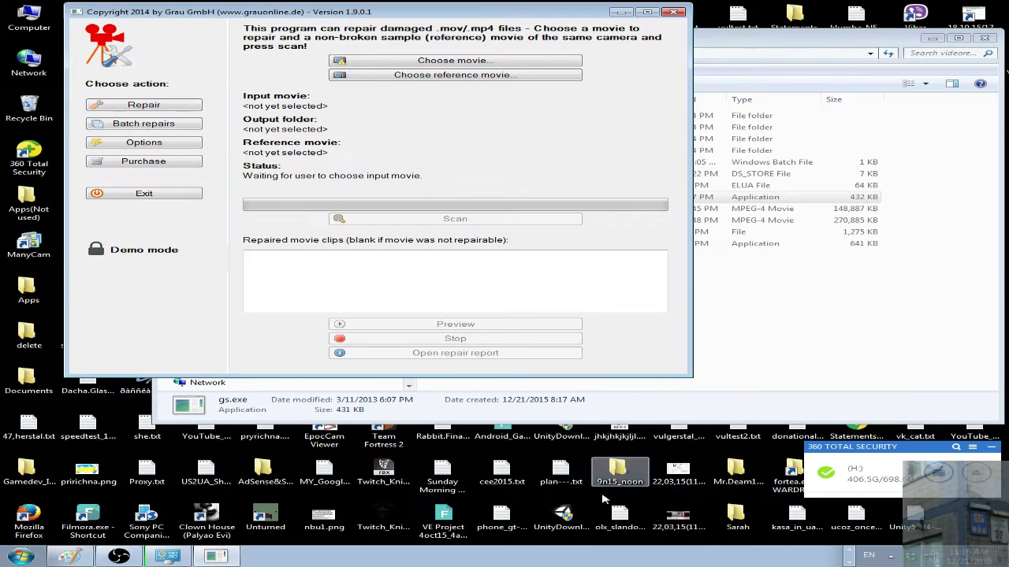
pyautogui.click(673, 11)
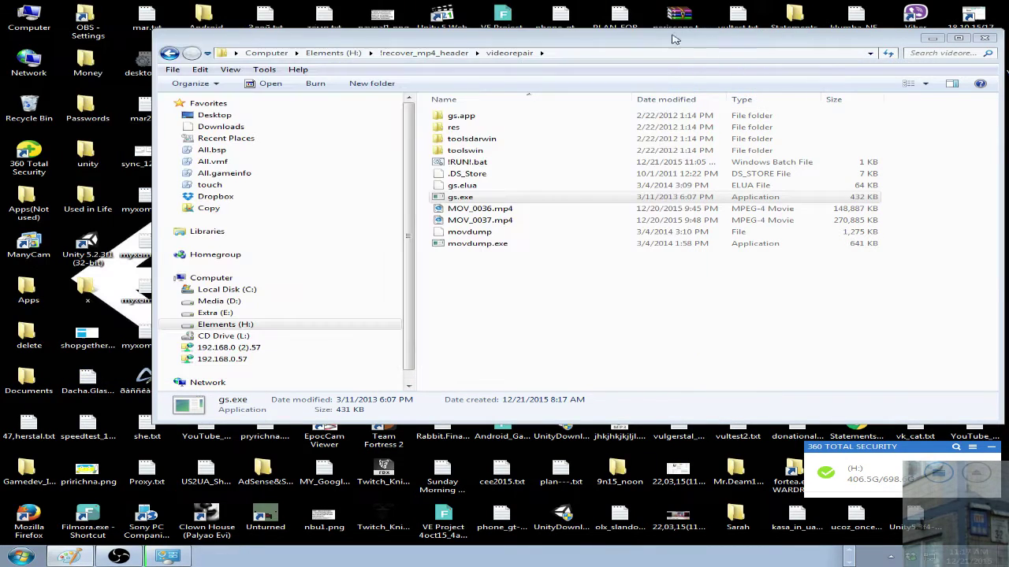
pyautogui.rightClick(474, 163)
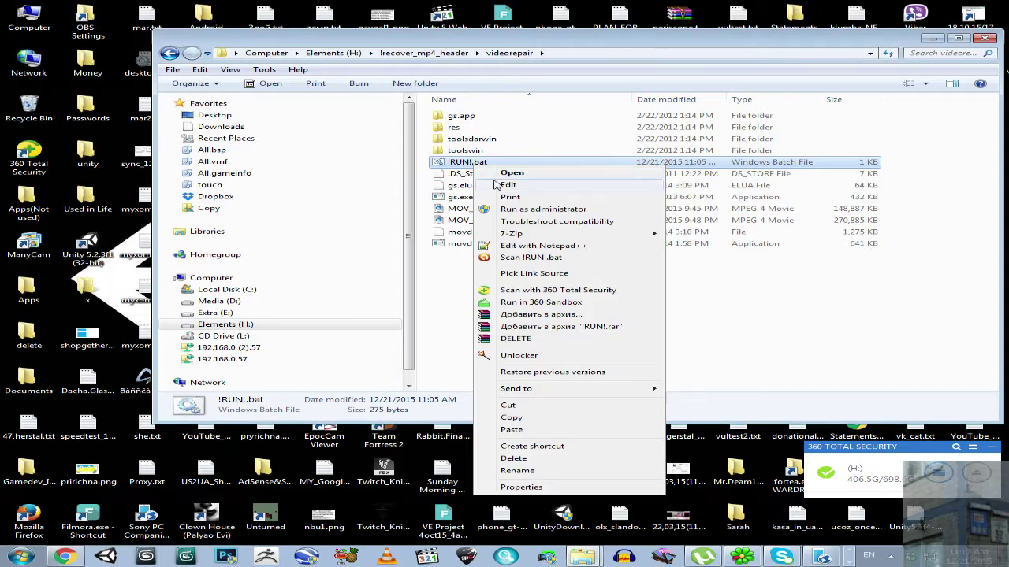
pyautogui.click(507, 184)
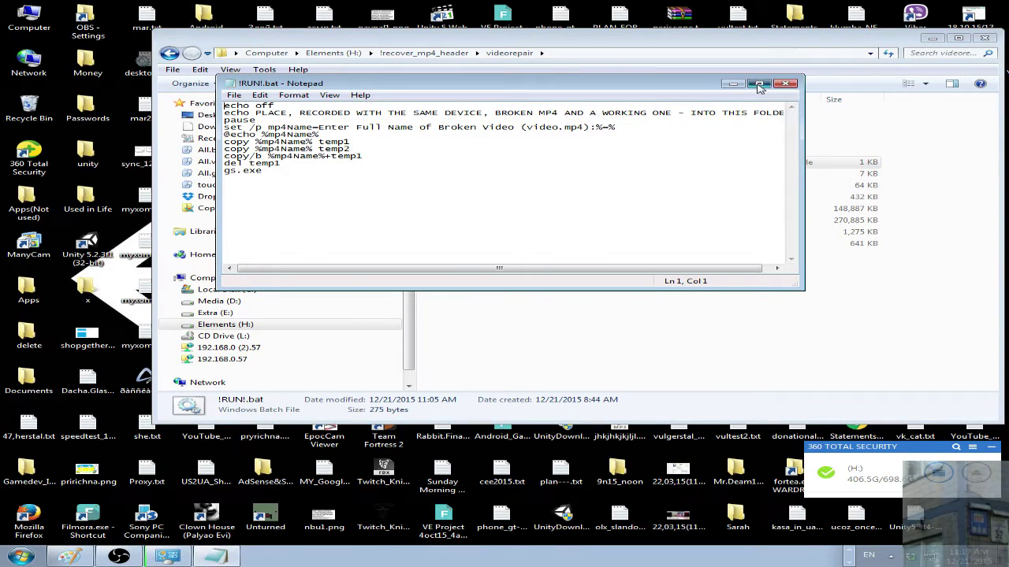
# Step: Delete the 'copy %mp4Name% temp2' line from !RUN!.bat and save the script
pyautogui.click(759, 84)
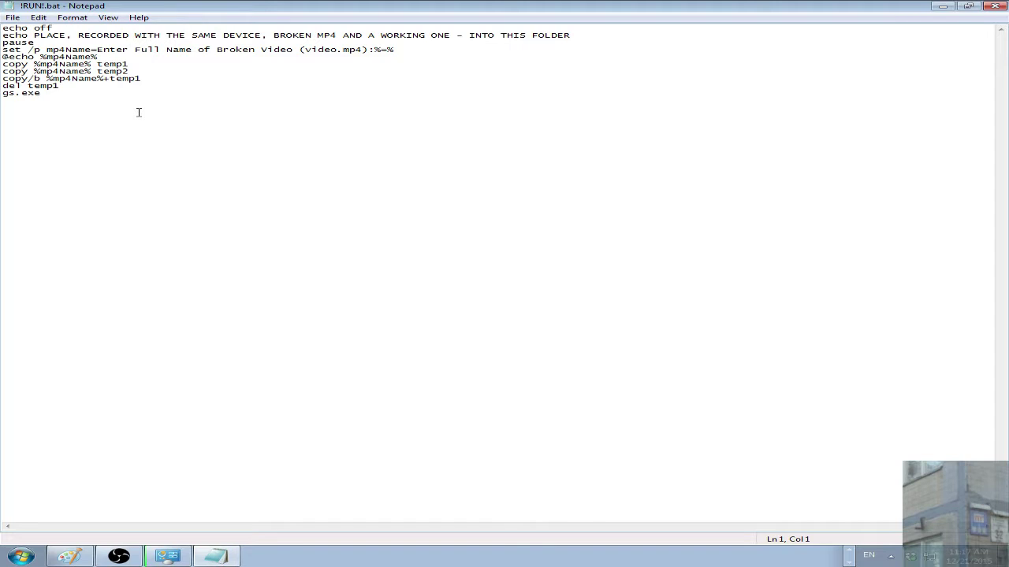
pyautogui.moveTo(139, 72); pyautogui.dragTo(3, 71)
pyautogui.press('BackSpace')
pyautogui.press('BackSpace')
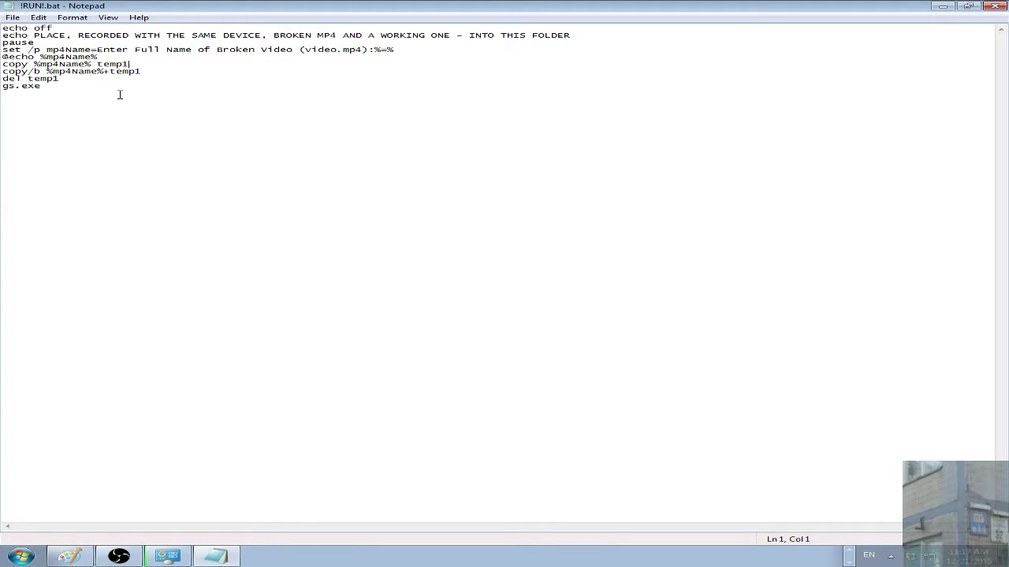
pyautogui.moveTo(48, 71); pyautogui.dragTo(134, 70)
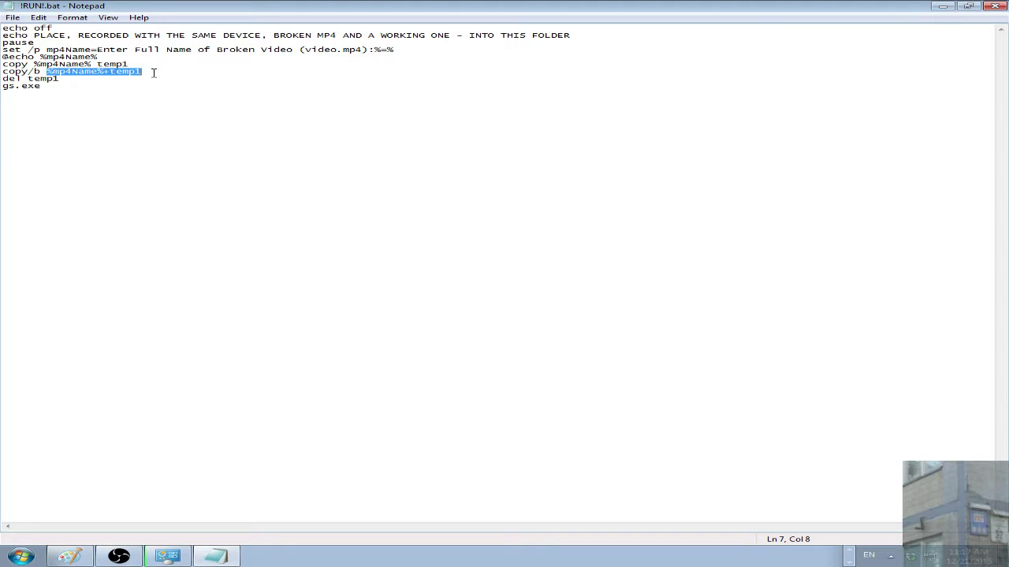
pyautogui.click(154, 73)
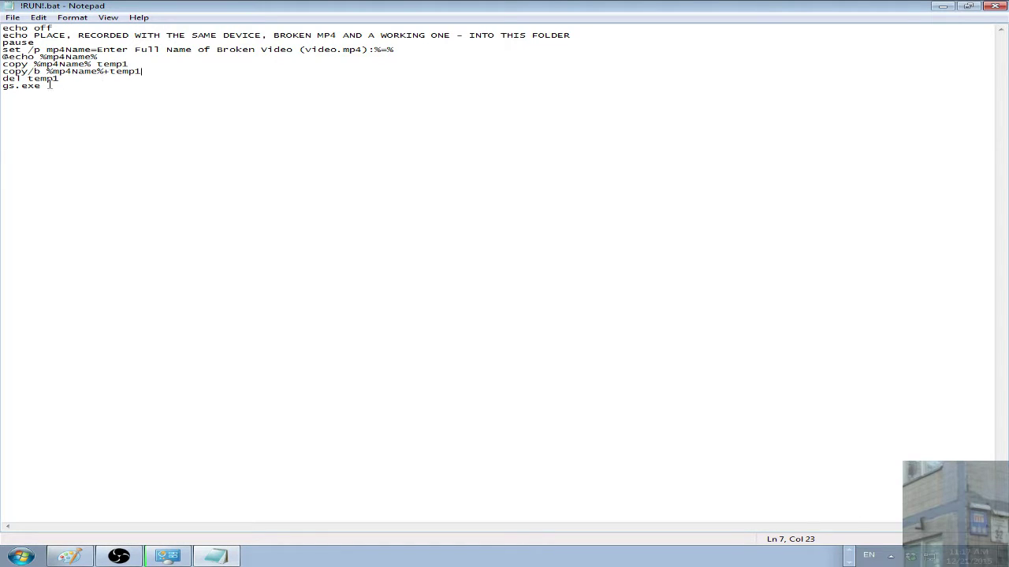
pyautogui.moveTo(49, 84); pyautogui.dragTo(1, 88)
pyautogui.click(997, 11)
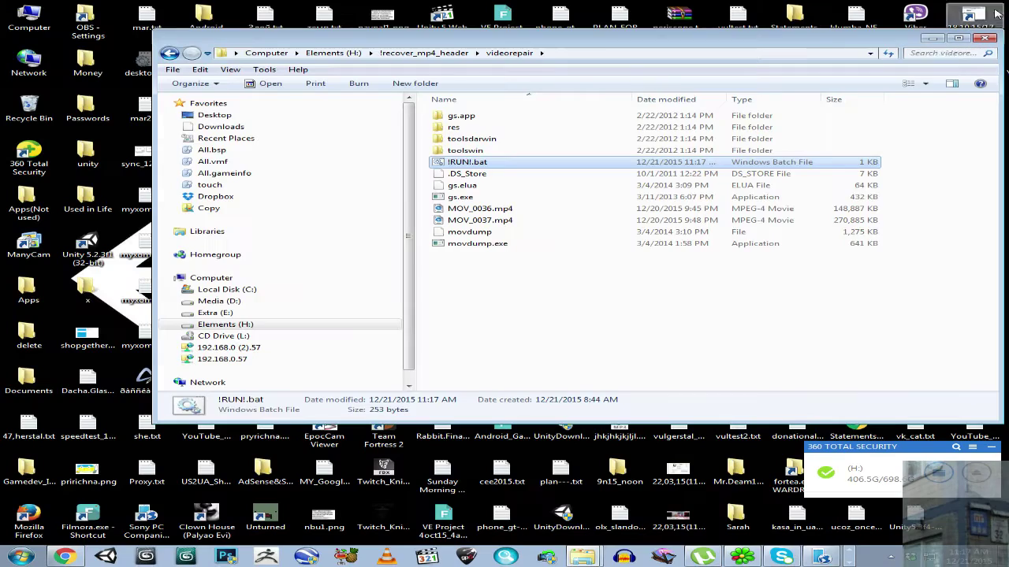
# Step: Run !RUN!.bat and compare the details of MOV_0036.mp4 and MOV_0037.mp4 in Explorer
pyautogui.doubleClick(468, 163)
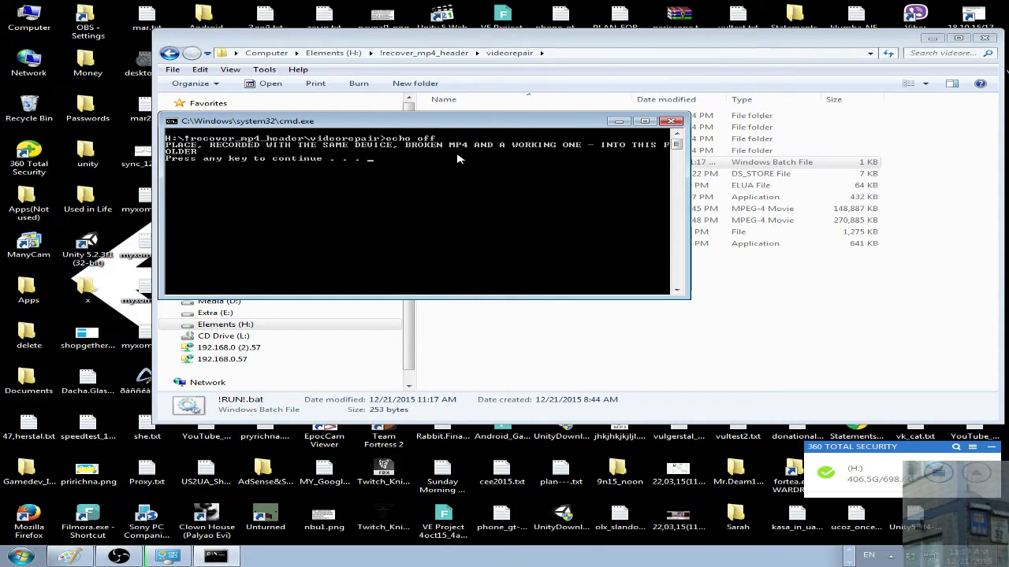
pyautogui.moveTo(469, 130); pyautogui.dragTo(544, 292)
pyautogui.click(476, 221)
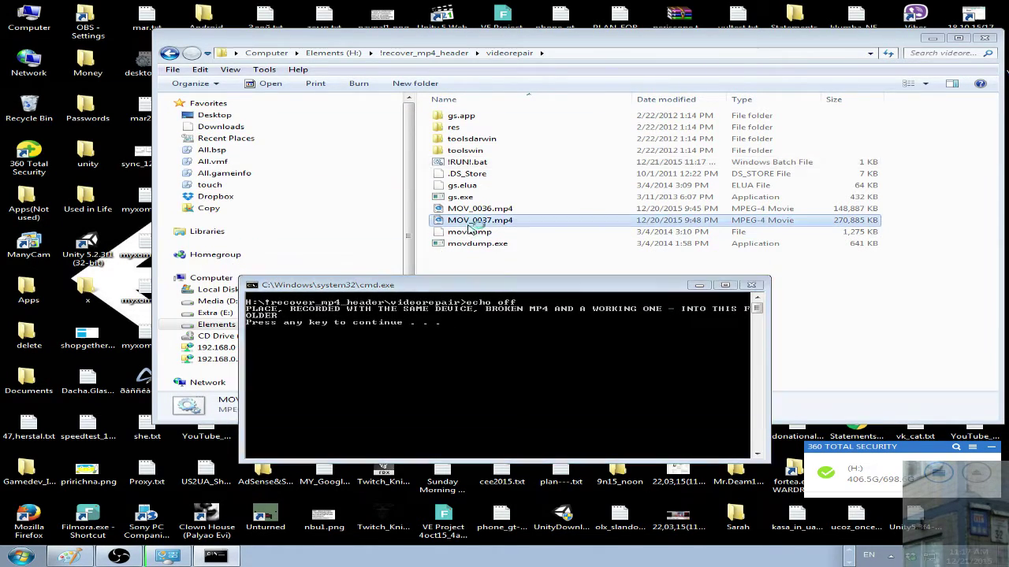
pyautogui.hotkey('alt', 'Tab')
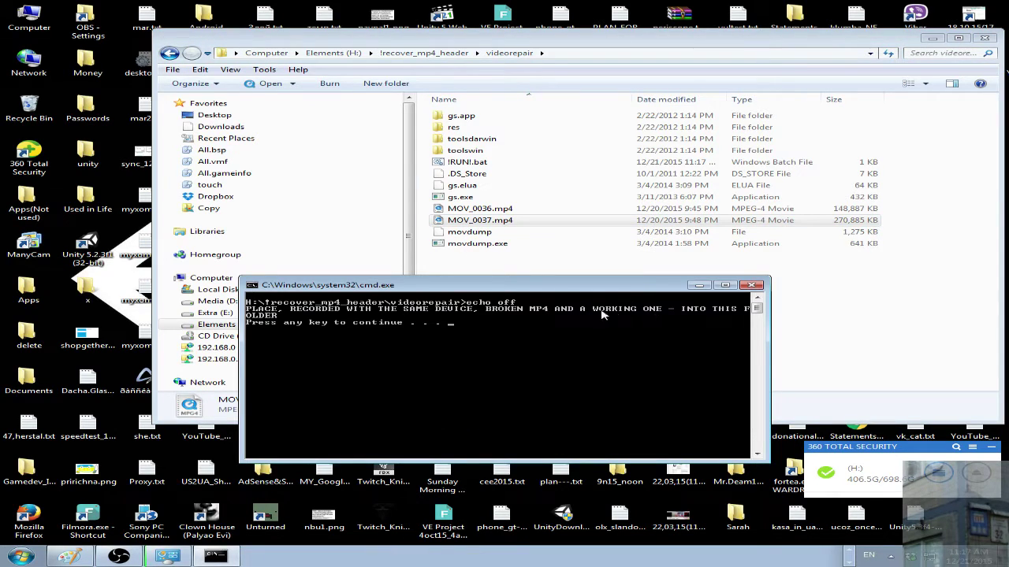
pyautogui.click(475, 209)
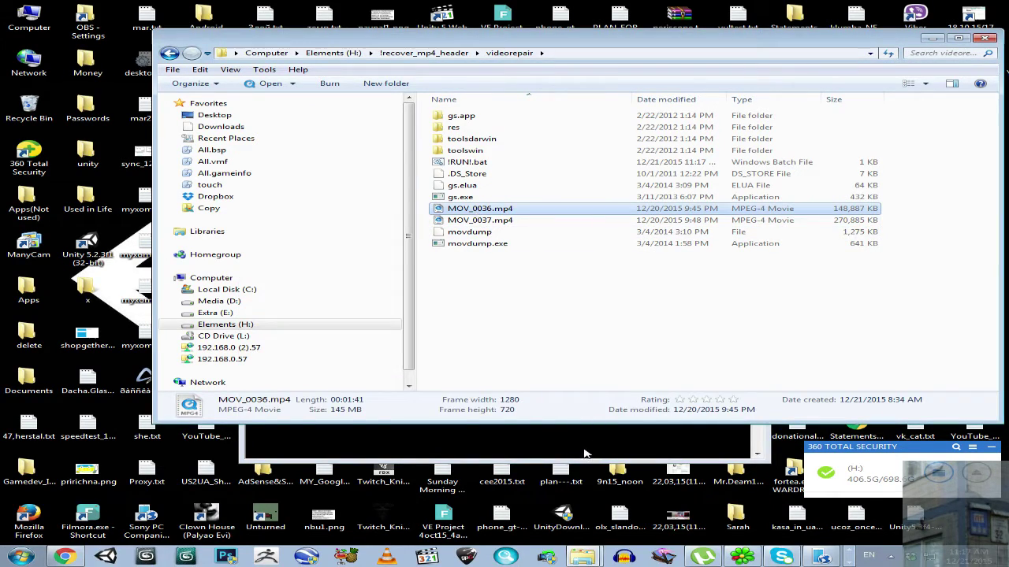
pyautogui.hotkey('alt', 'Tab')
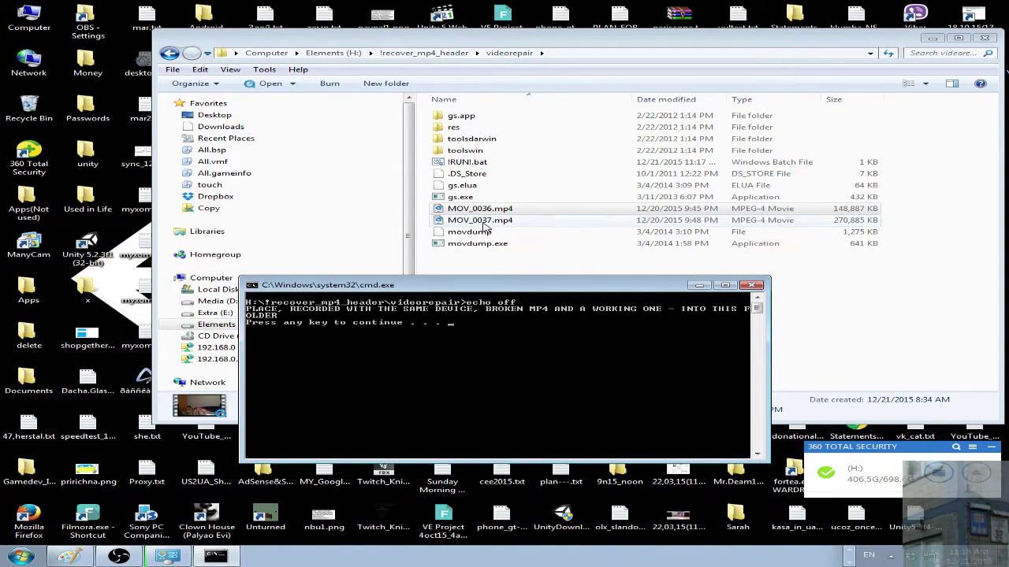
pyautogui.click(486, 222)
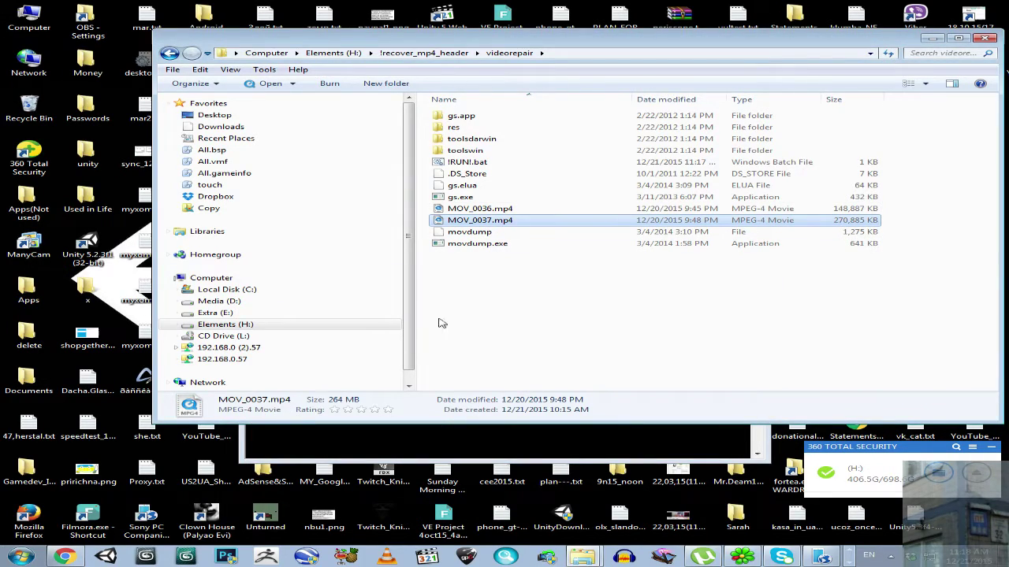
pyautogui.click(457, 210)
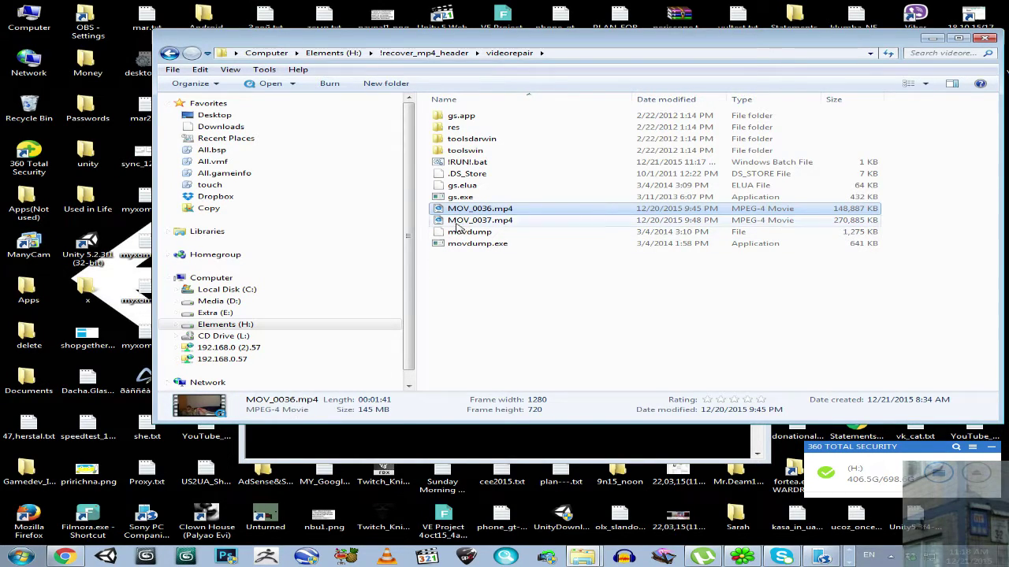
pyautogui.press('Down')
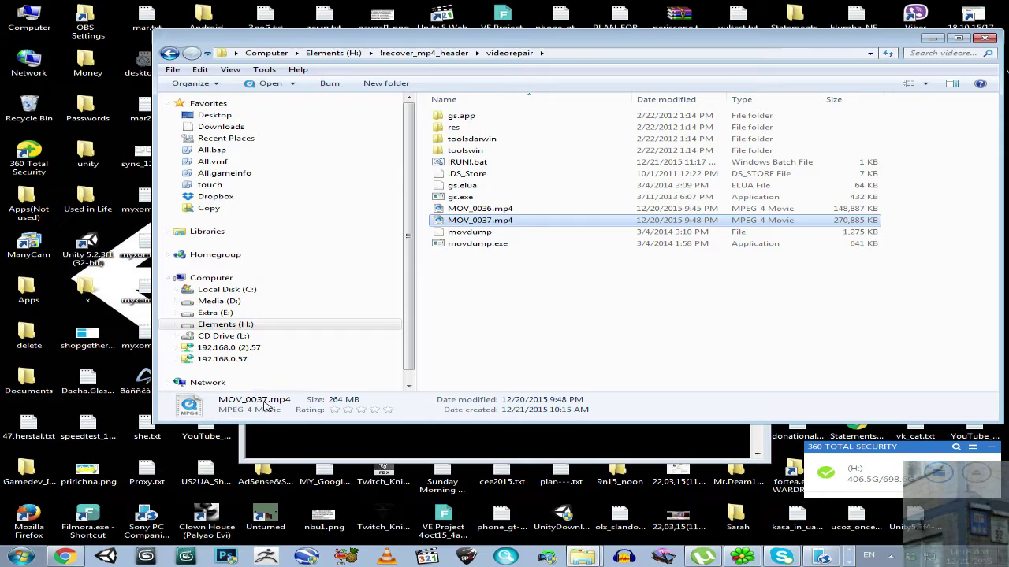
pyautogui.press('Up')
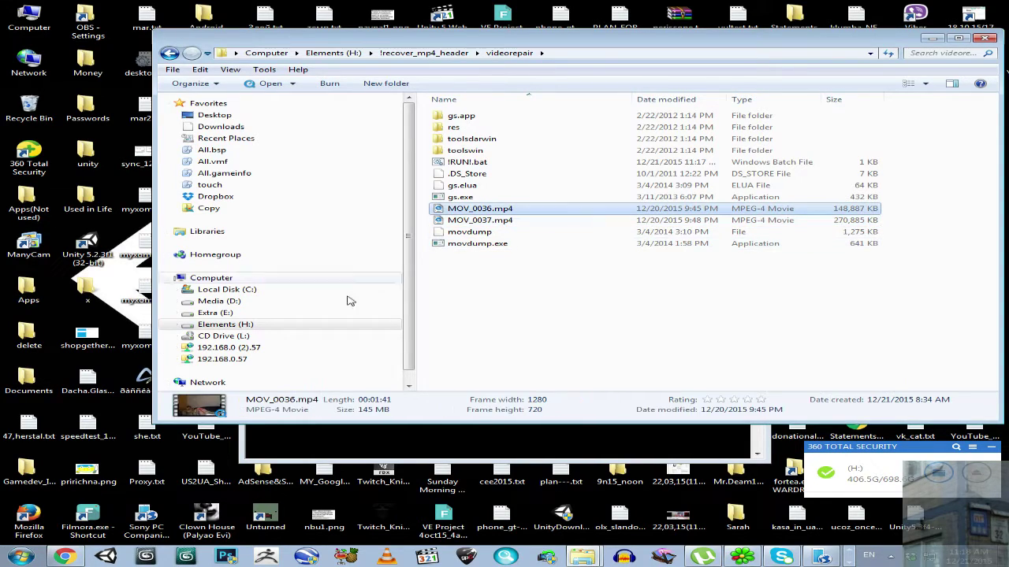
pyautogui.click(471, 223)
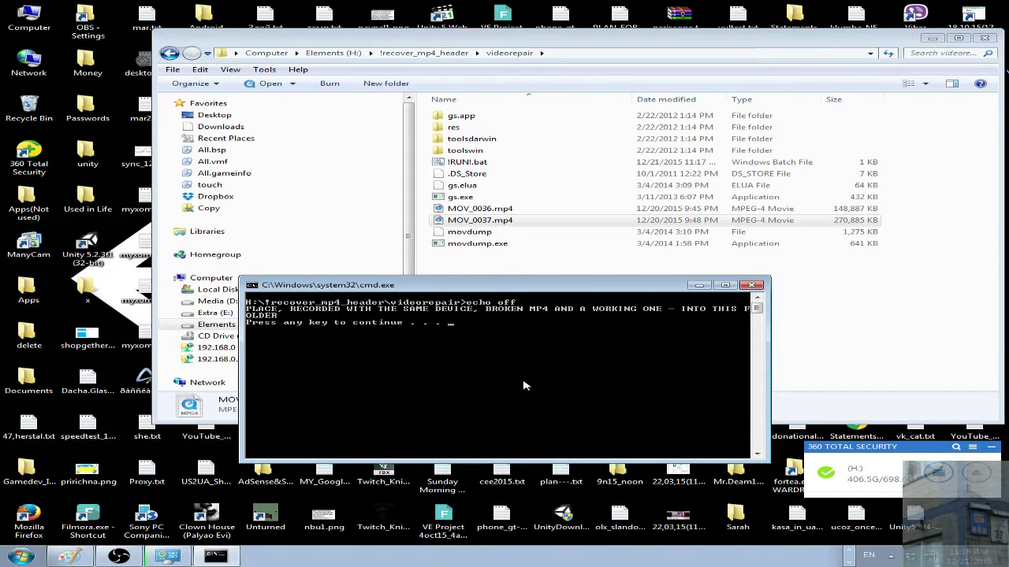
# Step: Continue past the script's pause and enter mov_0037.mp4 as the broken video name
pyautogui.press('Return')
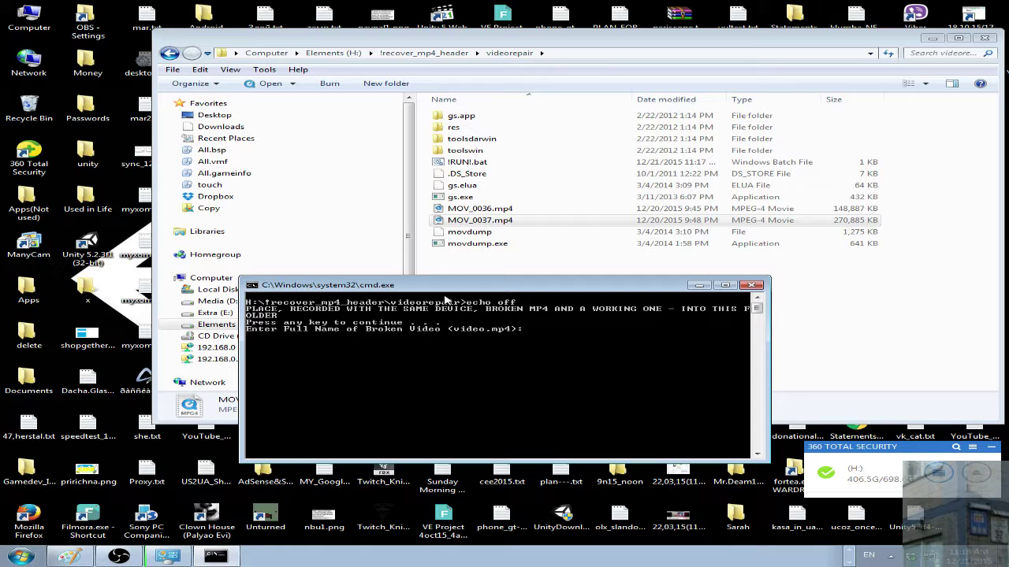
pyautogui.moveTo(448, 294); pyautogui.dragTo(550, 341)
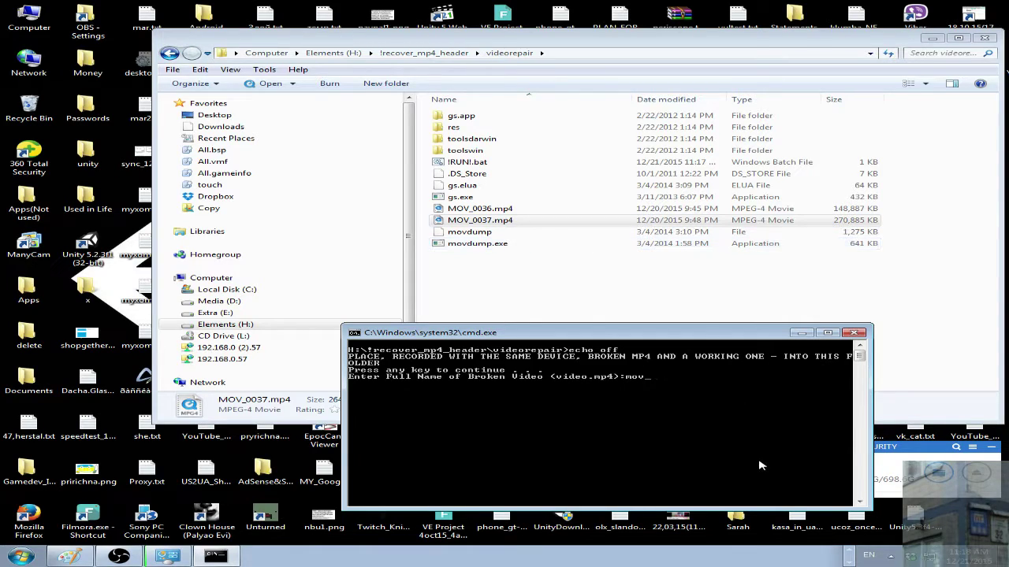
pyautogui.write('003')
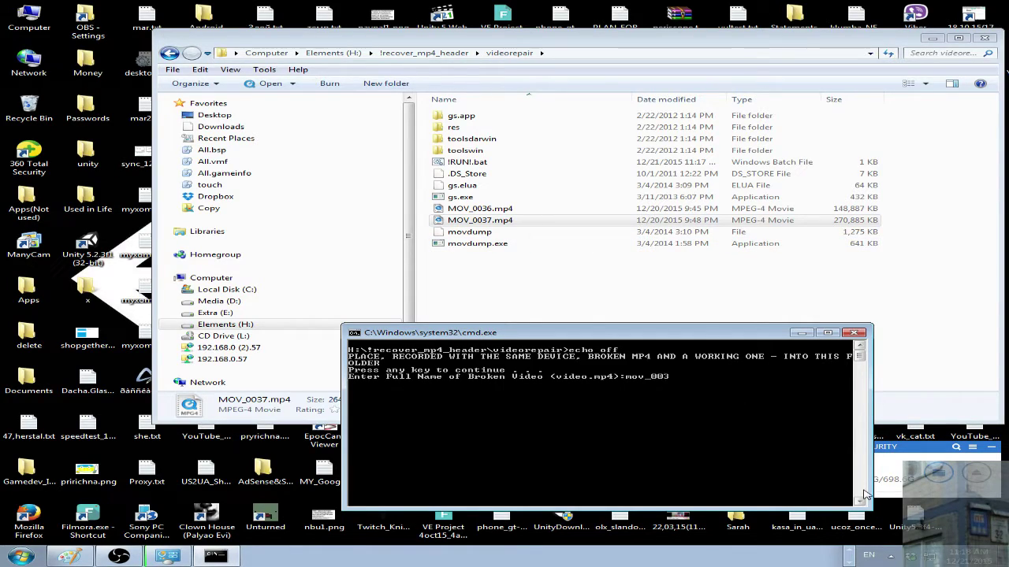
pyautogui.write('7.mp4')
pyautogui.press('Return')
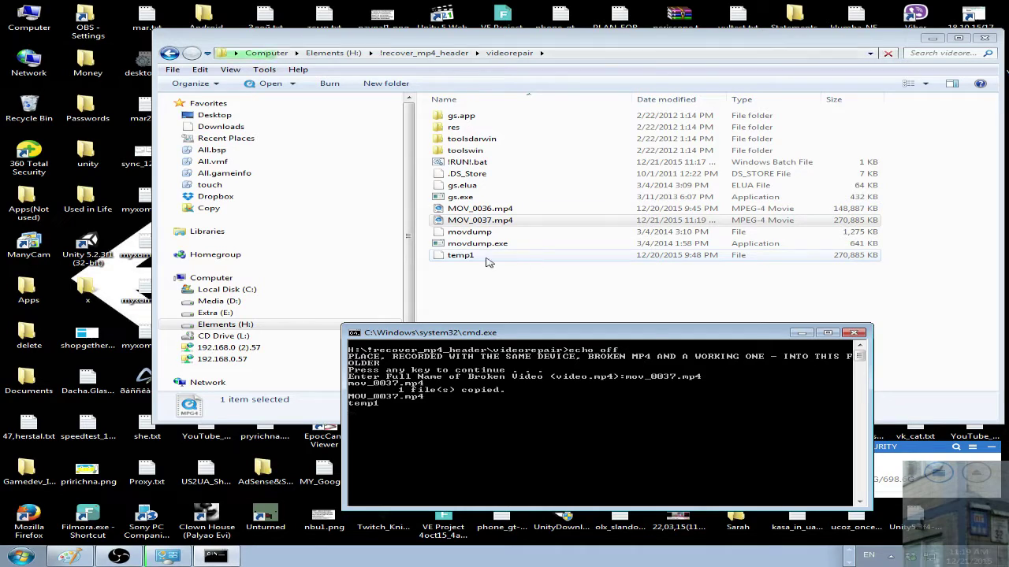
# Step: Review !RUN!.bat's temp1 delete line in Notepad, close it, and confirm MOV_0037.mp4 is 541,770 KB
pyautogui.rightClick(477, 161)
pyautogui.click(519, 181)
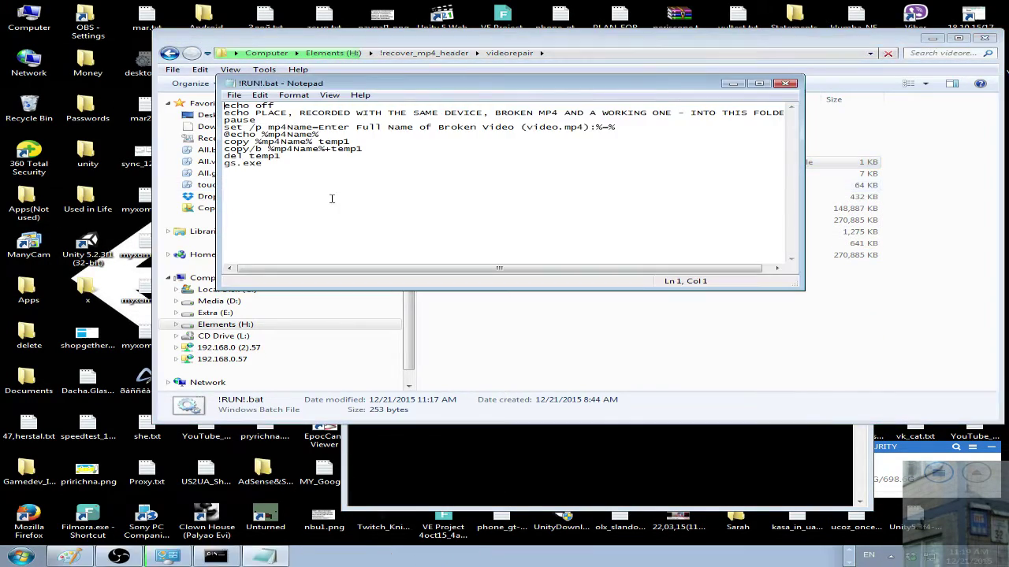
pyautogui.moveTo(281, 157); pyautogui.dragTo(224, 157)
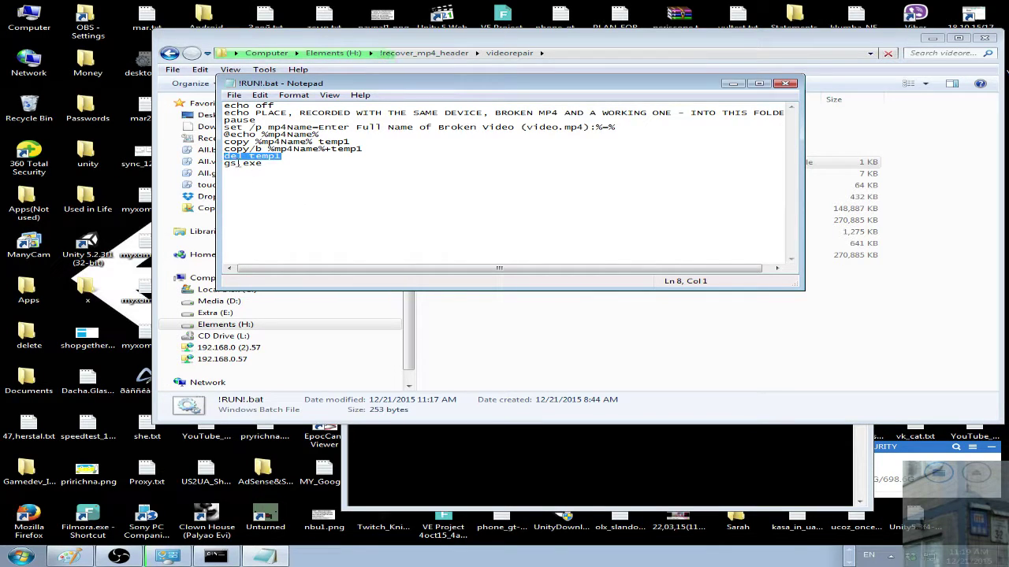
pyautogui.click(785, 82)
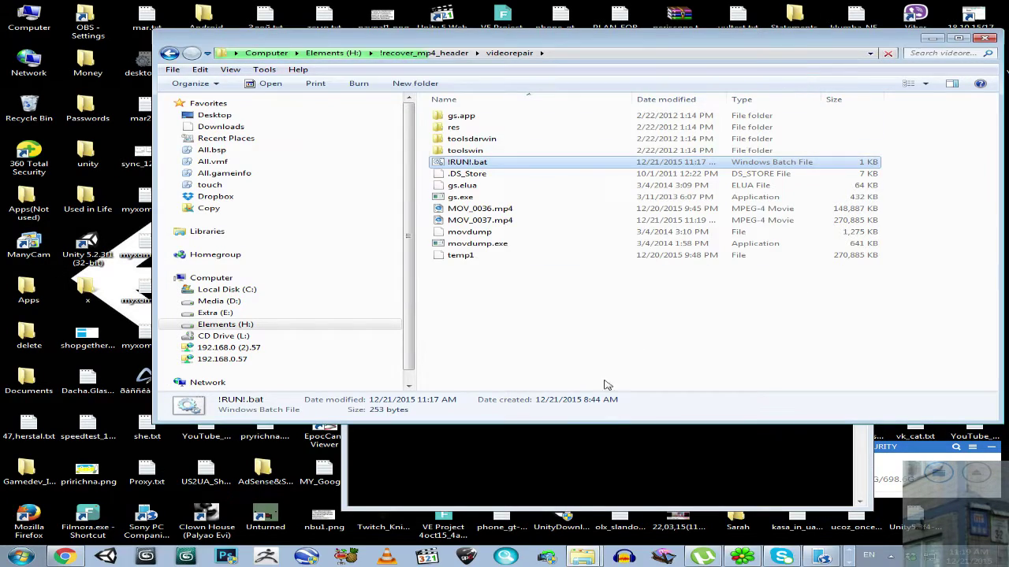
pyautogui.click(518, 457)
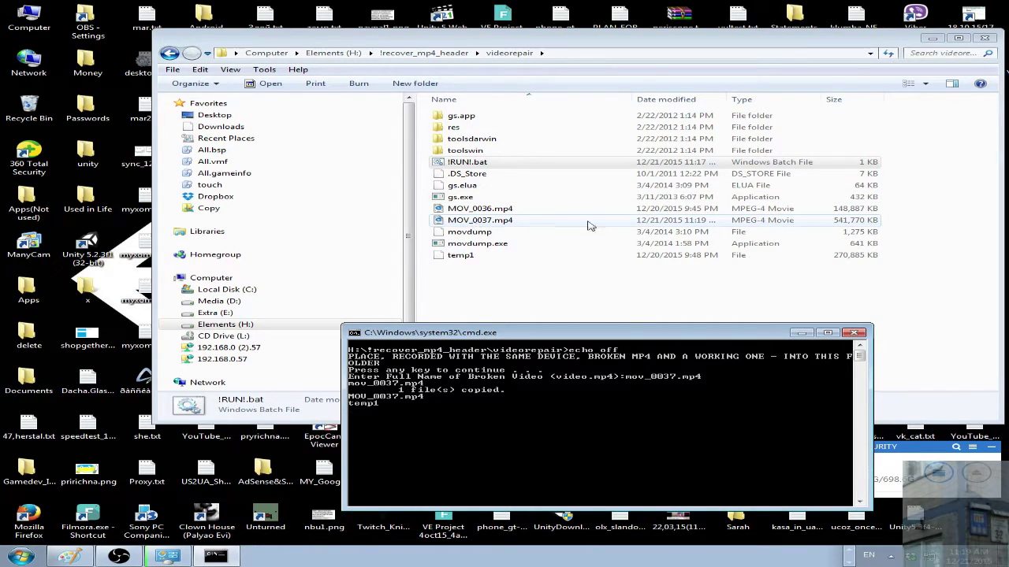
pyautogui.click(828, 223)
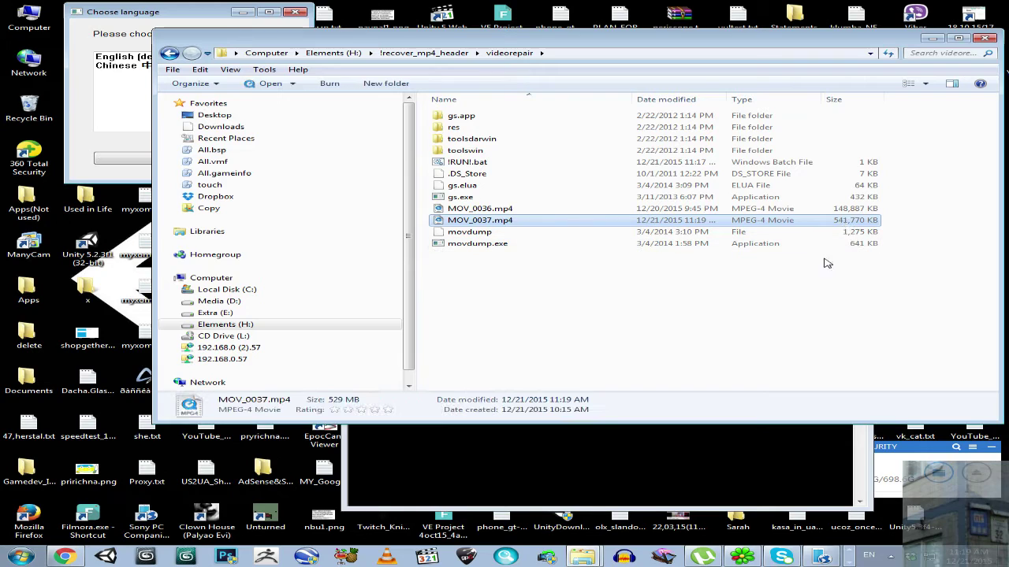
# Step: Set the program language to English, reselect the merged MOV_0037.mp4, and dismiss the demo-mode warning
pyautogui.click(209, 14)
pyautogui.click(122, 57)
pyautogui.click(266, 159)
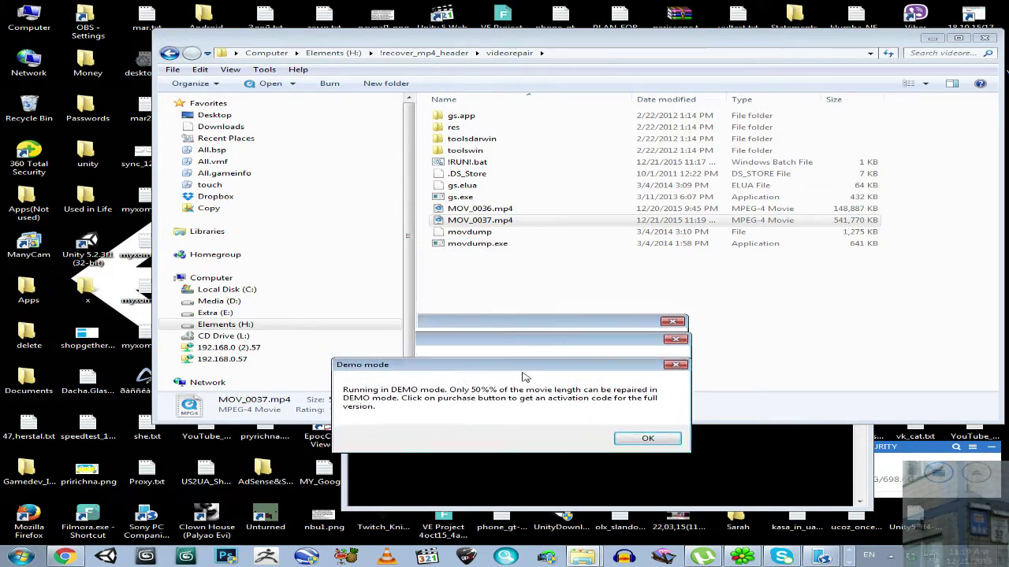
pyautogui.click(502, 223)
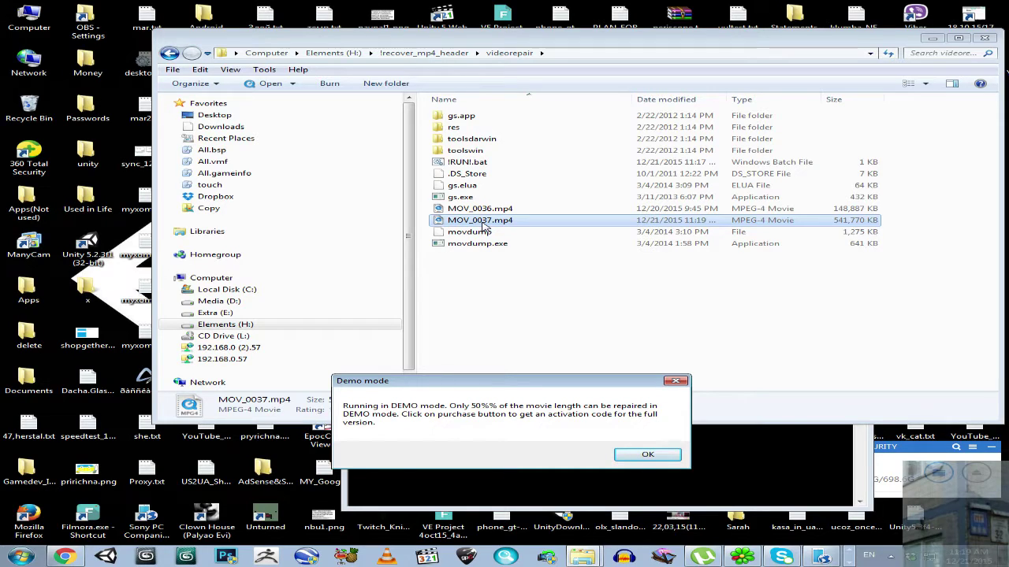
pyautogui.click(637, 455)
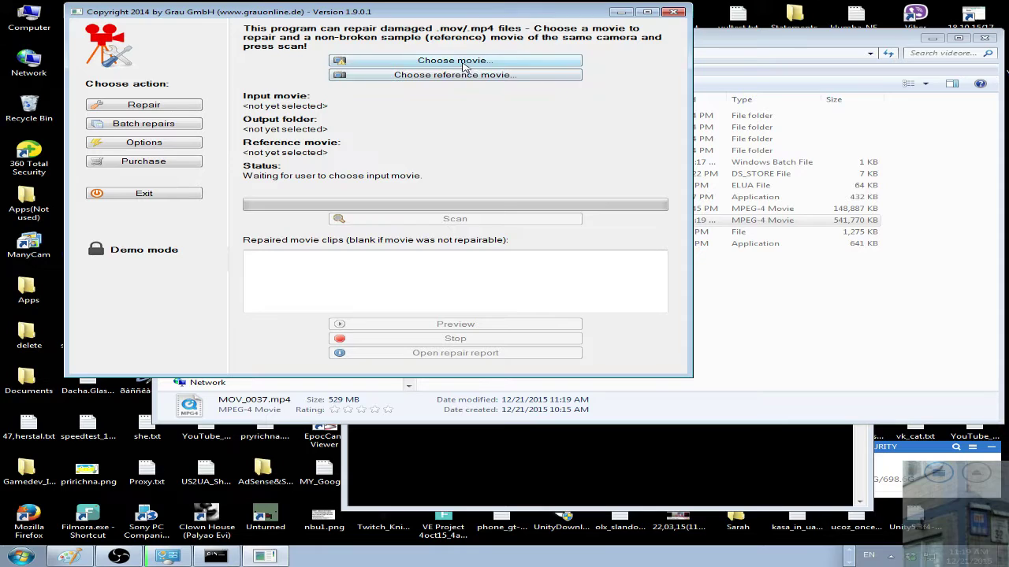
# Step: Set MOV_0037.mp4 as the input movie and MOV_0036.mp4 as the reference movie
pyautogui.click(462, 63)
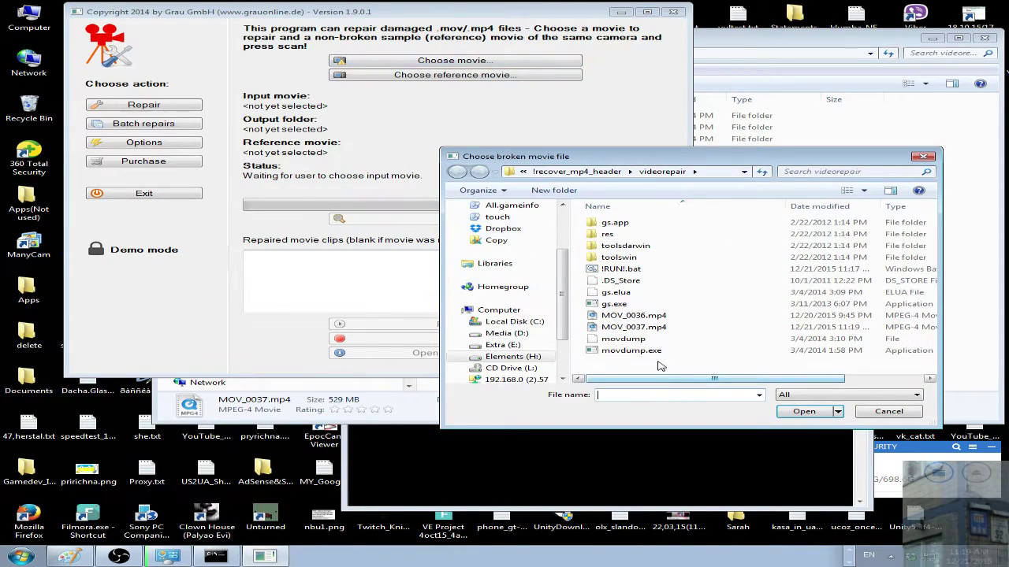
pyautogui.click(635, 327)
pyautogui.click(803, 410)
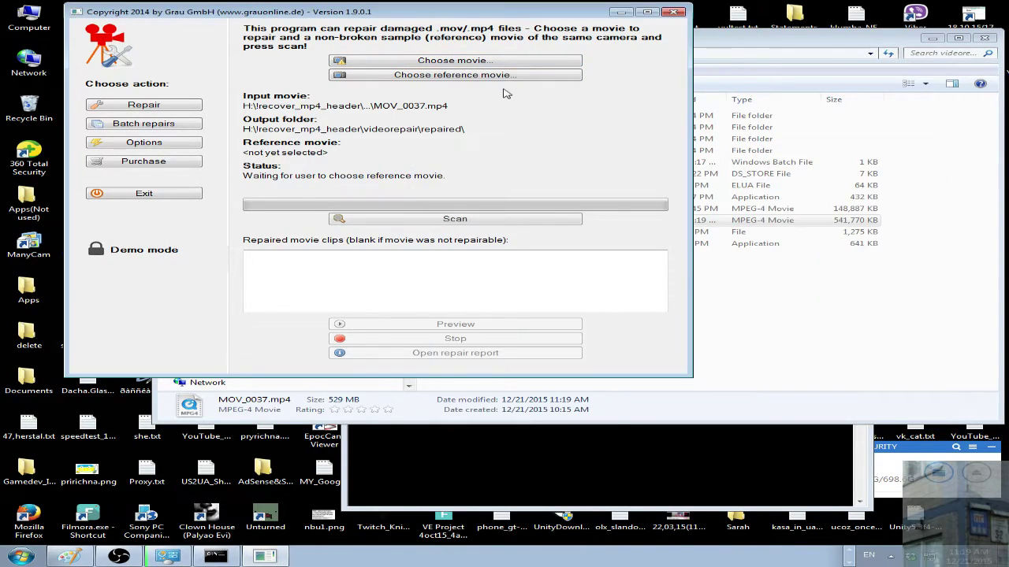
pyautogui.click(532, 78)
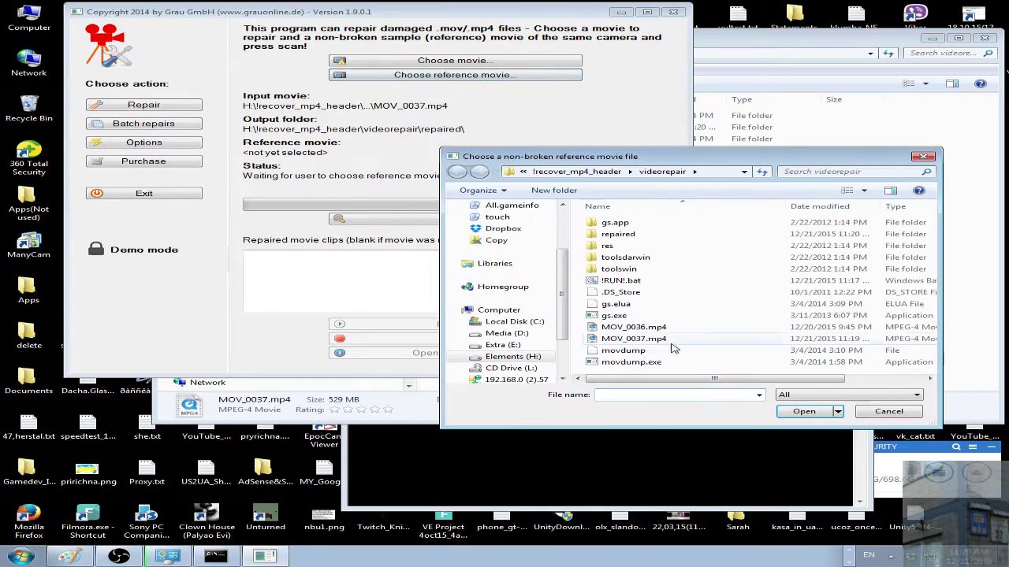
pyautogui.click(634, 327)
pyautogui.click(799, 415)
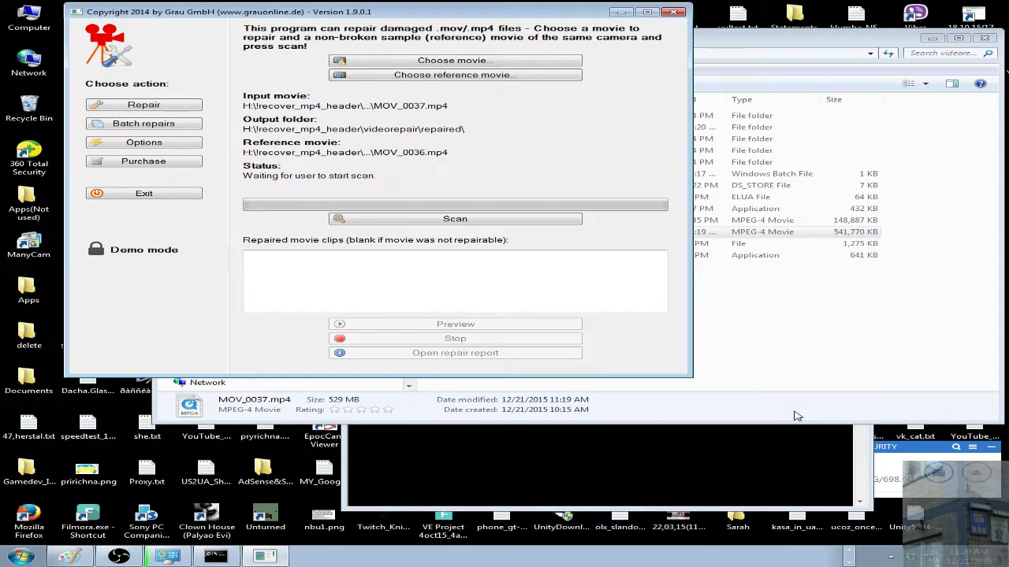
# Step: Compare both MP4s' details in Explorer, then start the repair Scan
pyautogui.click(748, 41)
pyautogui.click(492, 222)
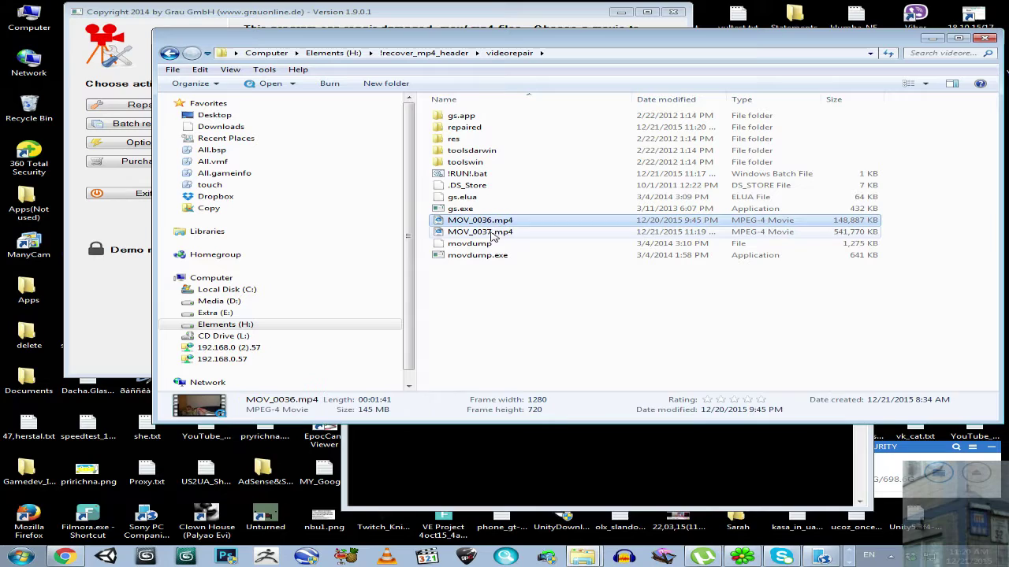
pyautogui.click(497, 230)
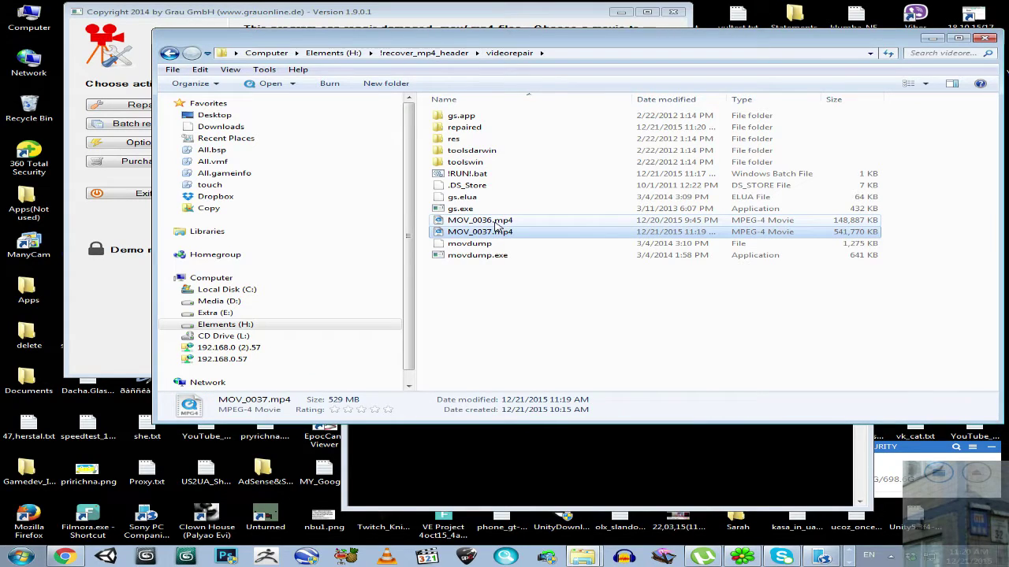
pyautogui.click(495, 222)
pyautogui.click(497, 231)
pyautogui.click(494, 223)
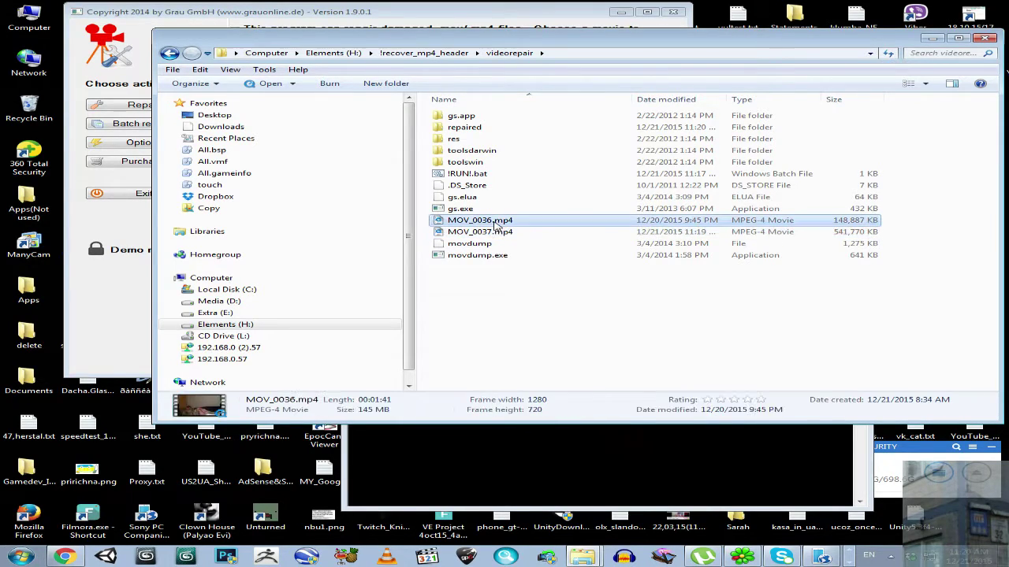
pyautogui.click(496, 232)
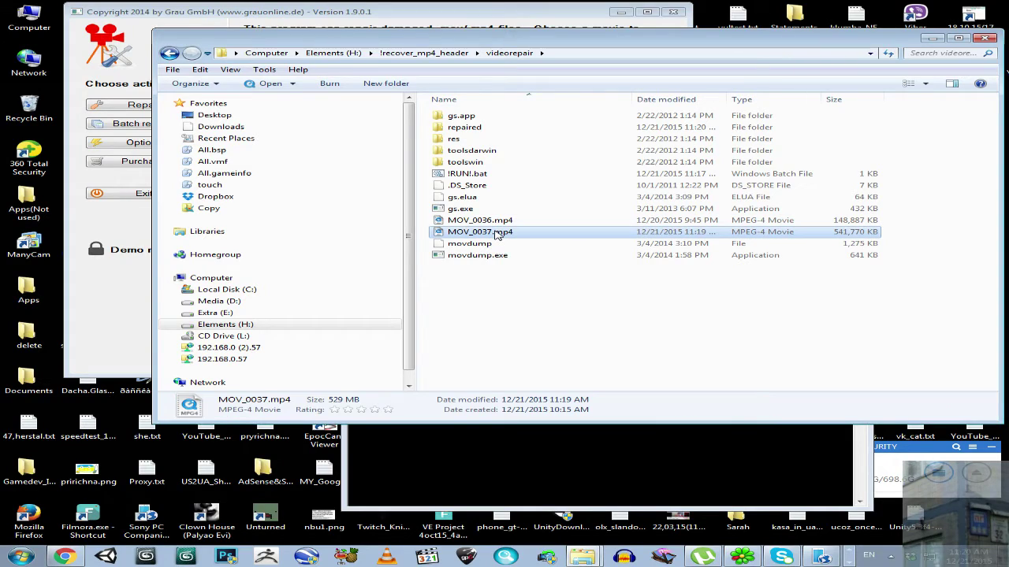
pyautogui.hotkey('alt', 'Tab')
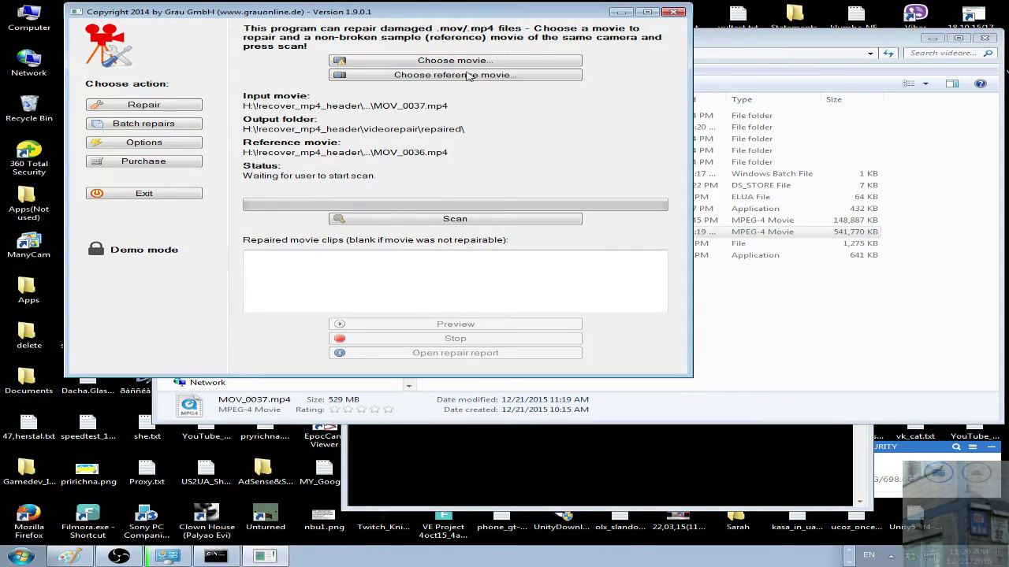
pyautogui.click(421, 221)
pyautogui.hotkey('alt', 'Tab')
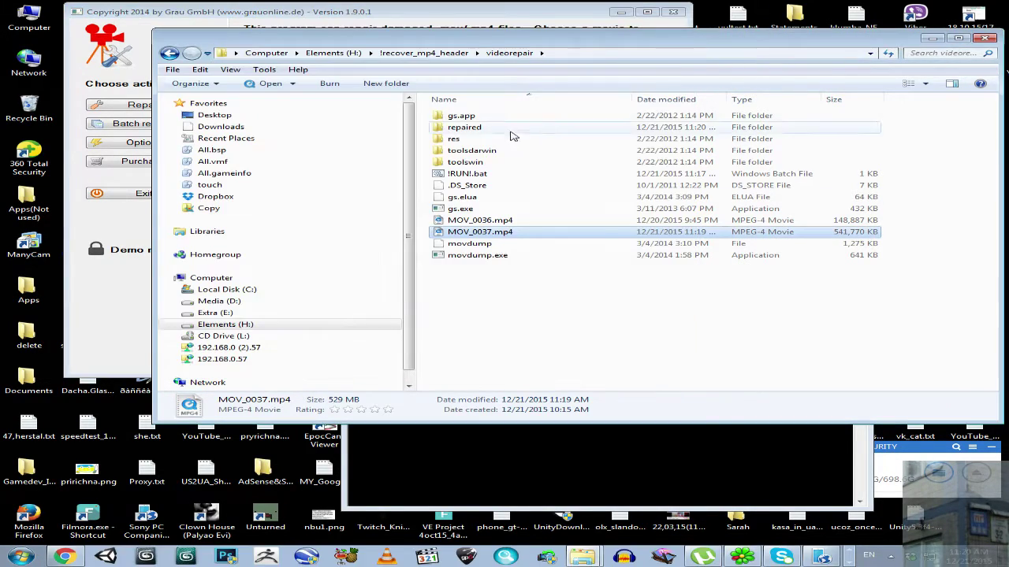
# Step: Watch the scan from the repaired folder until the 270,145 KB MOV_0037.mp4 appears
pyautogui.doubleClick(463, 128)
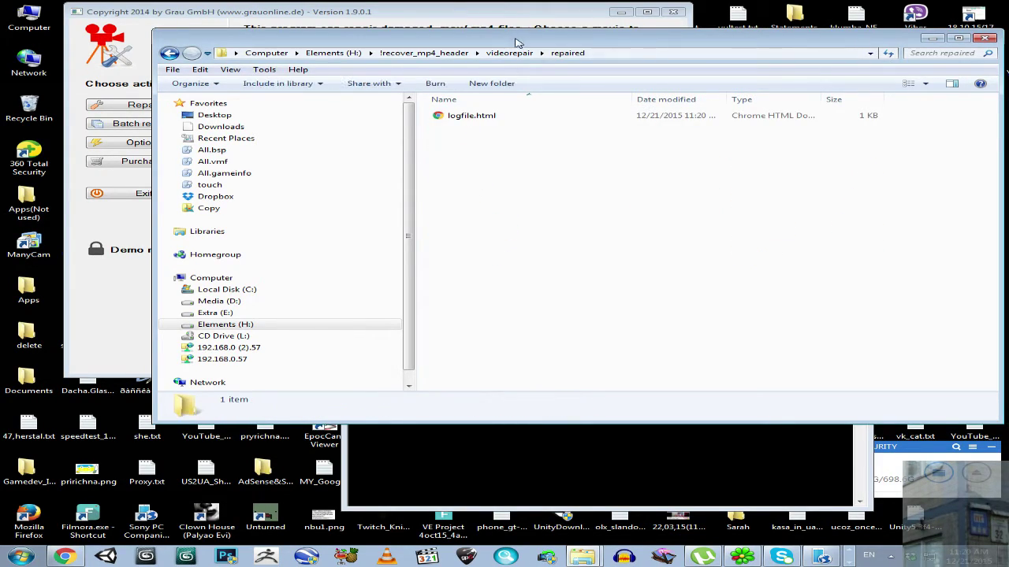
pyautogui.moveTo(518, 40); pyautogui.dragTo(526, 202)
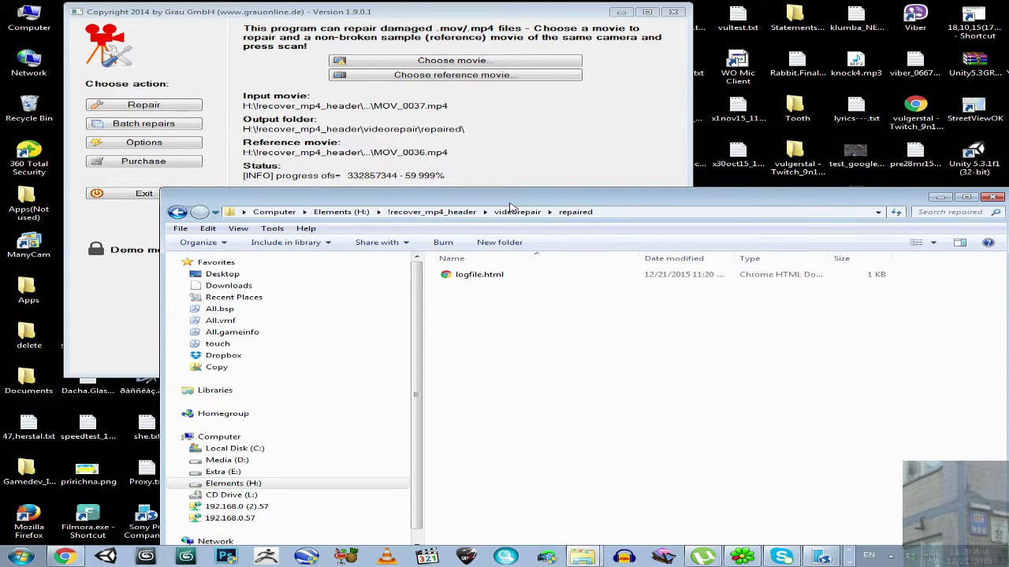
pyautogui.click(520, 13)
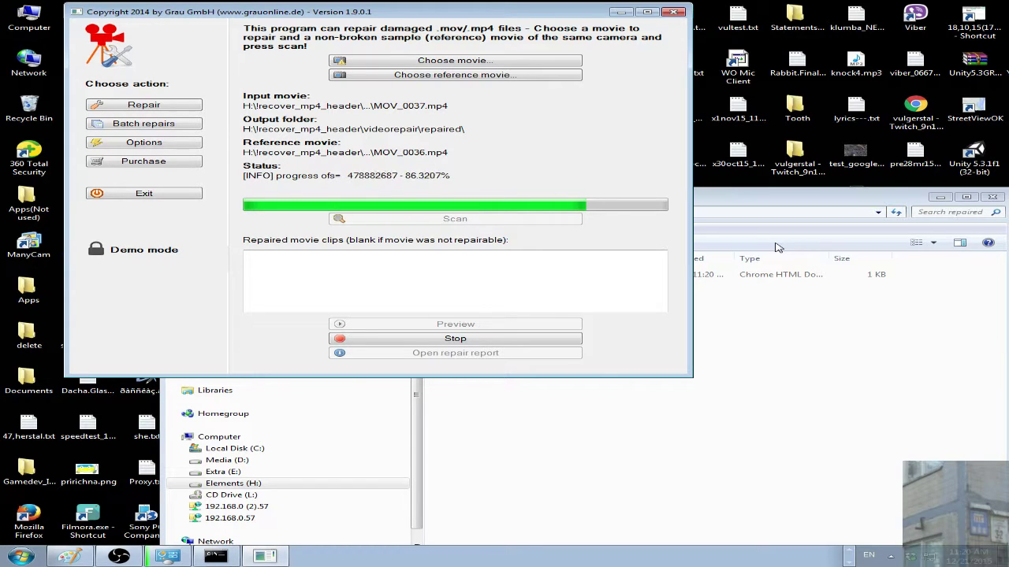
pyautogui.click(774, 203)
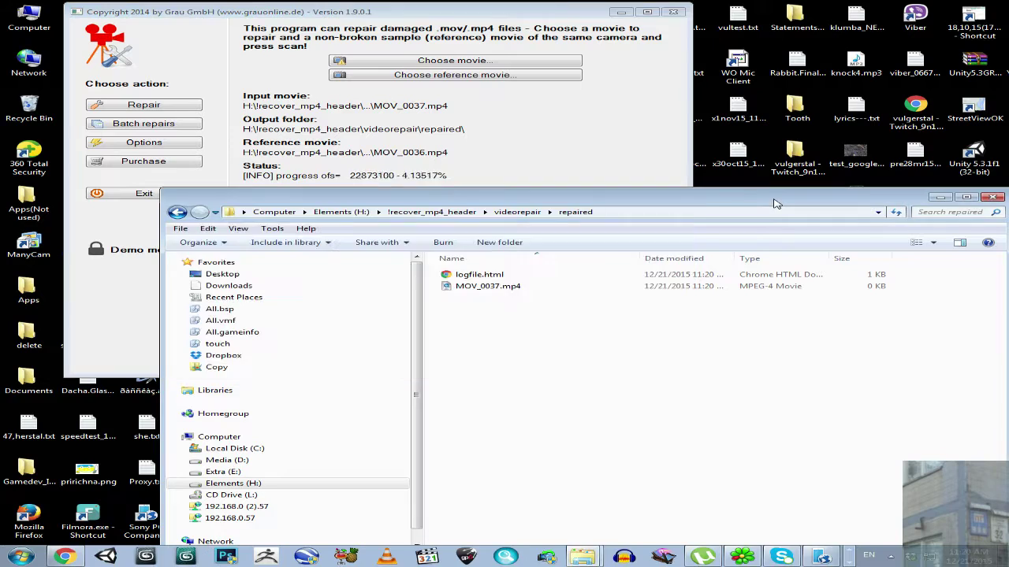
pyautogui.click(455, 292)
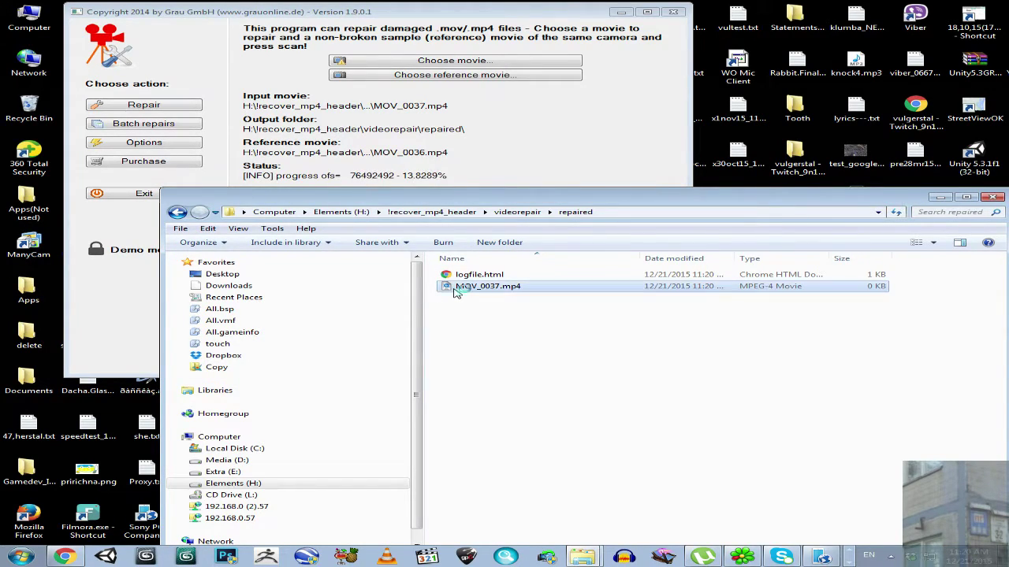
pyautogui.click(440, 18)
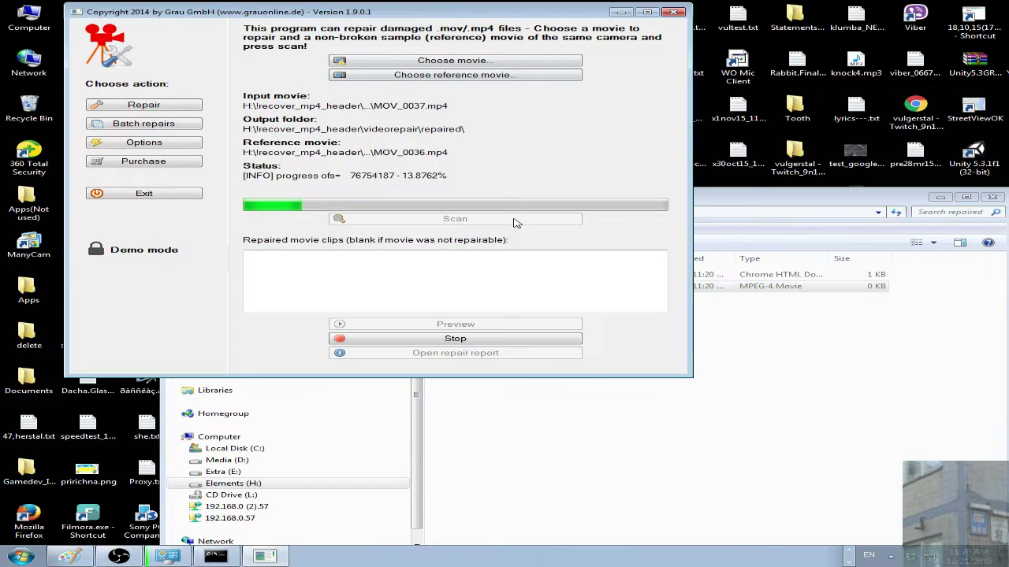
pyautogui.click(785, 207)
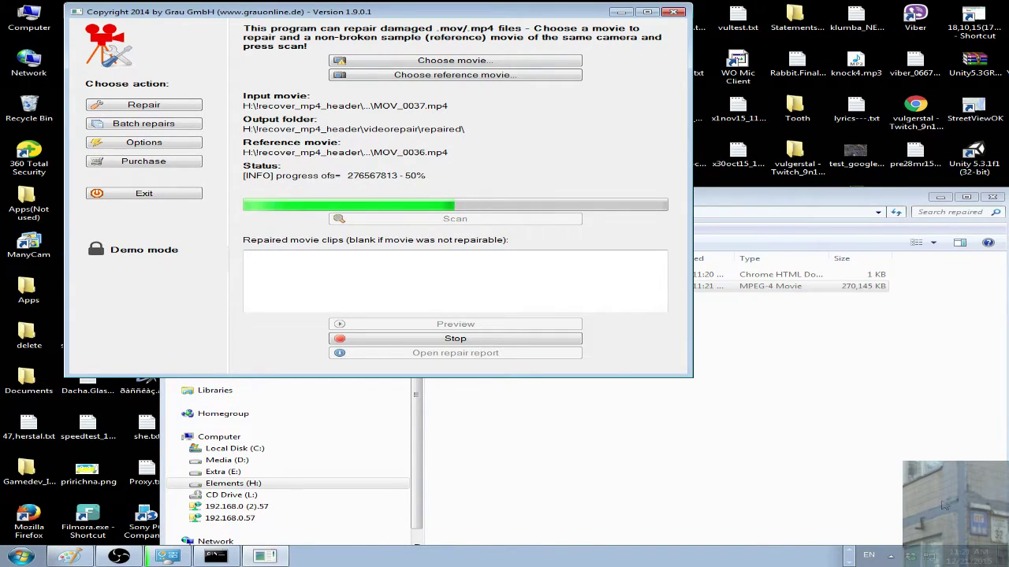
pyautogui.click(958, 557)
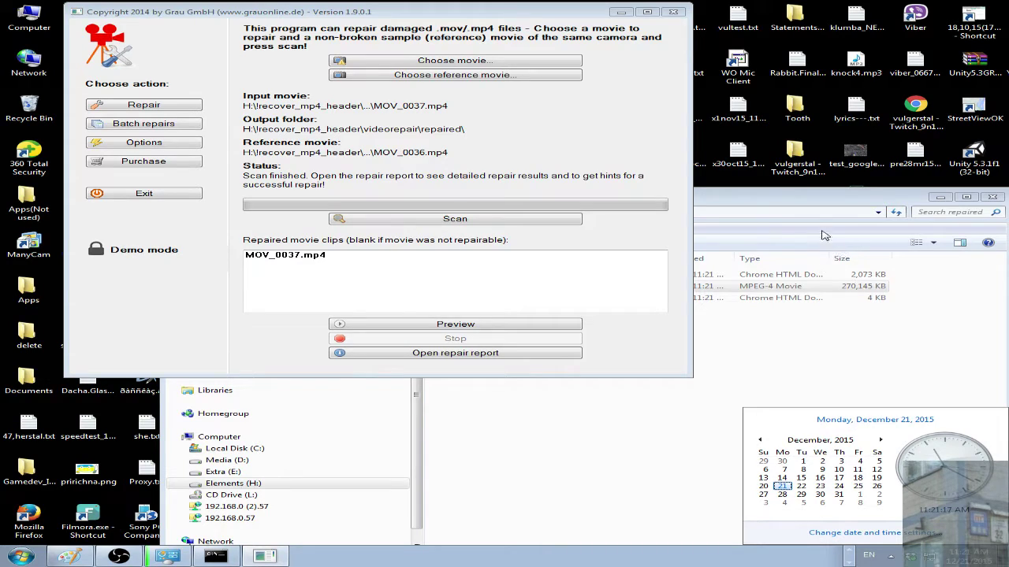
# Step: Exit Grau Video Repair, leaving the repaired folder open in Explorer
pyautogui.click(796, 203)
pyautogui.click(377, 296)
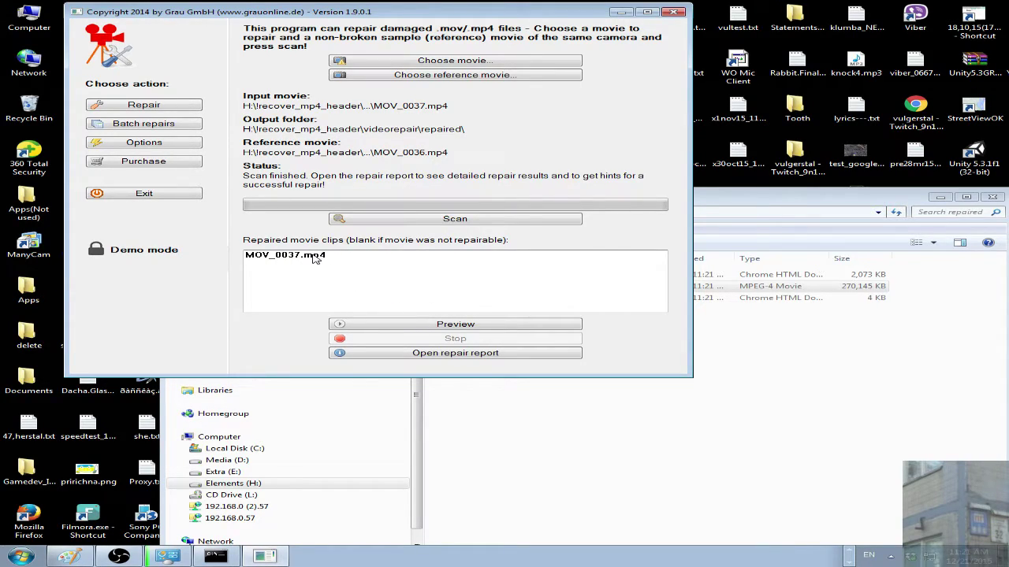
pyautogui.click(168, 197)
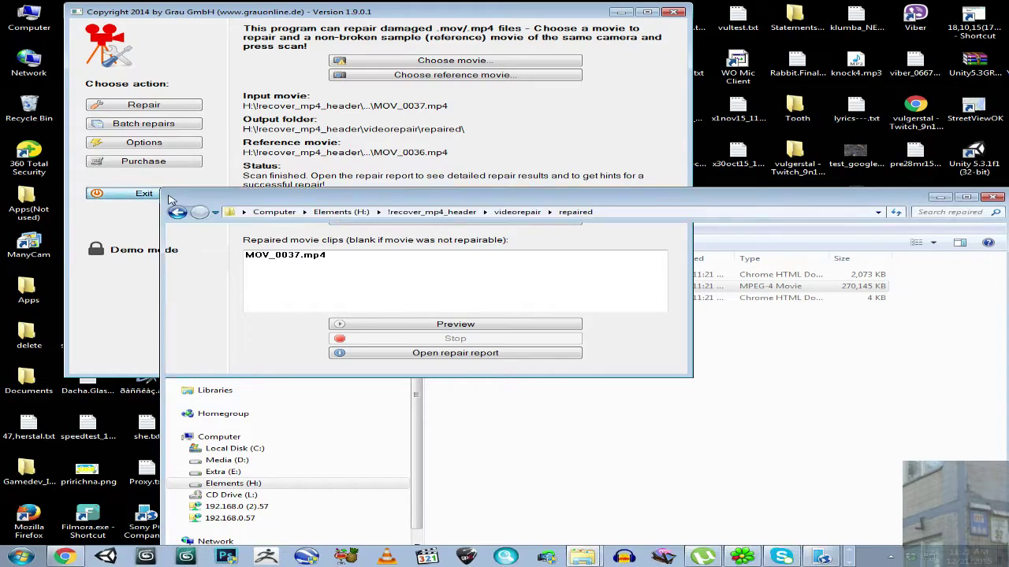
# Step: Play the repaired MOV_0037.mp4 in a media player and launch Filmora from the desktop
pyautogui.rightClick(509, 288)
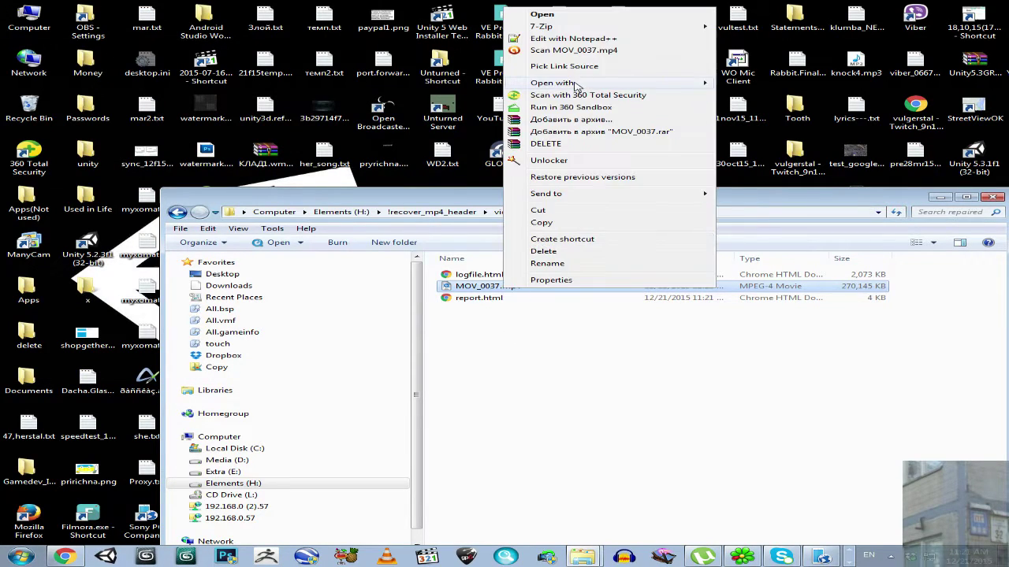
pyautogui.moveTo(577, 88)
pyautogui.click(753, 131)
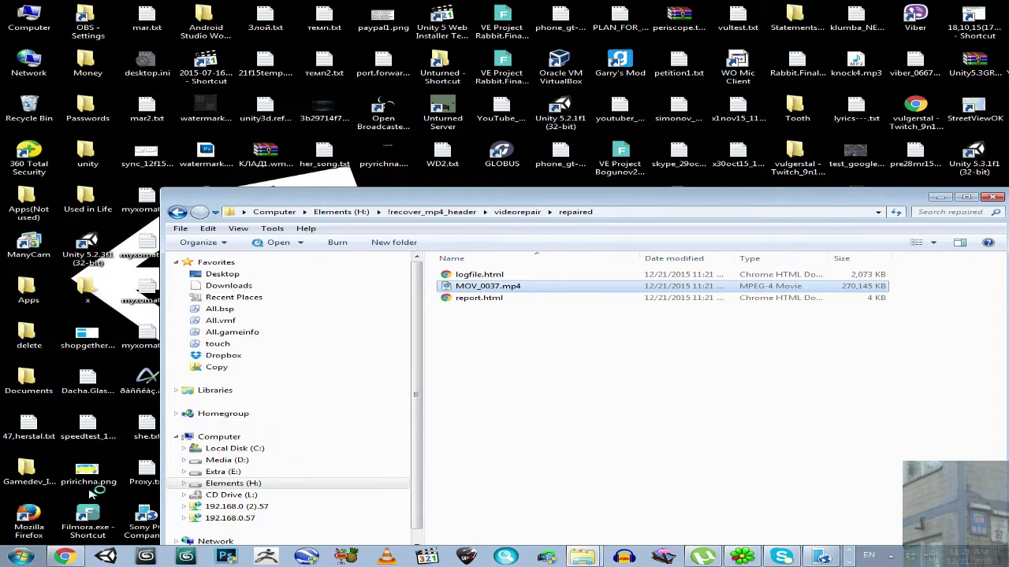
pyautogui.doubleClick(87, 505)
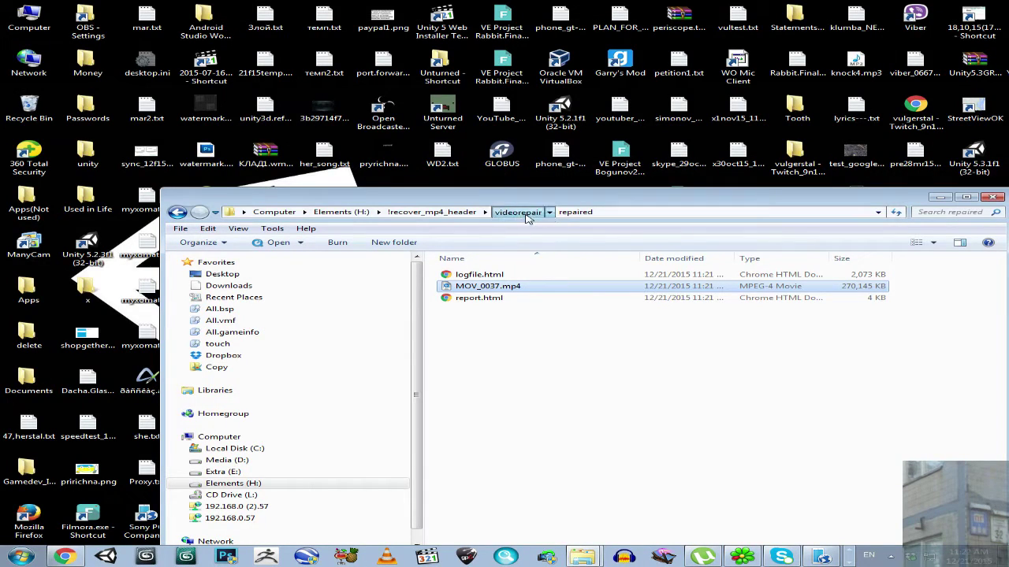
# Step: Go back to the videorepair folder and select the 541,770 KB MOV_0037.mp4
pyautogui.click(518, 212)
pyautogui.moveTo(553, 199); pyautogui.dragTo(488, 68)
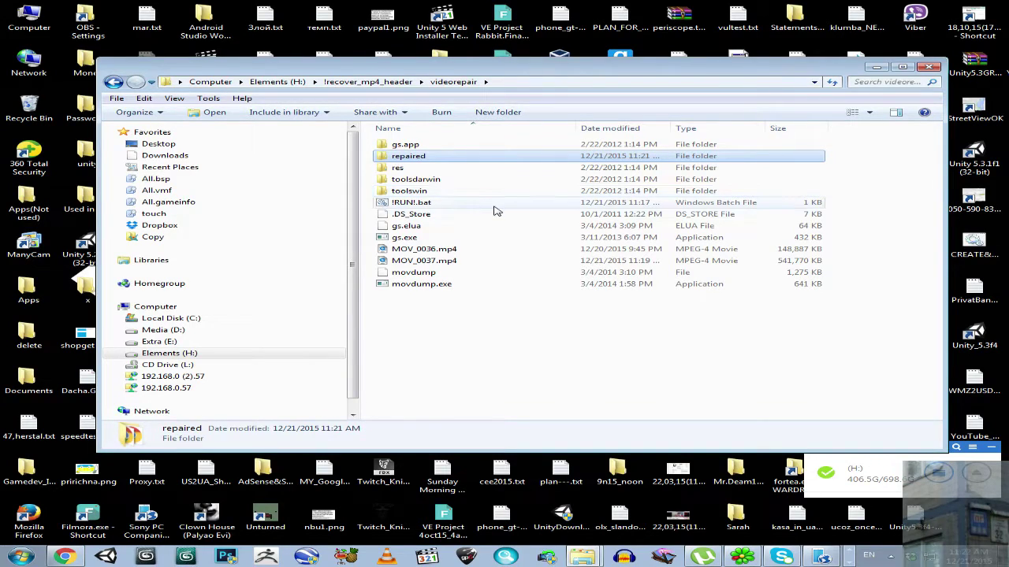
pyautogui.click(430, 262)
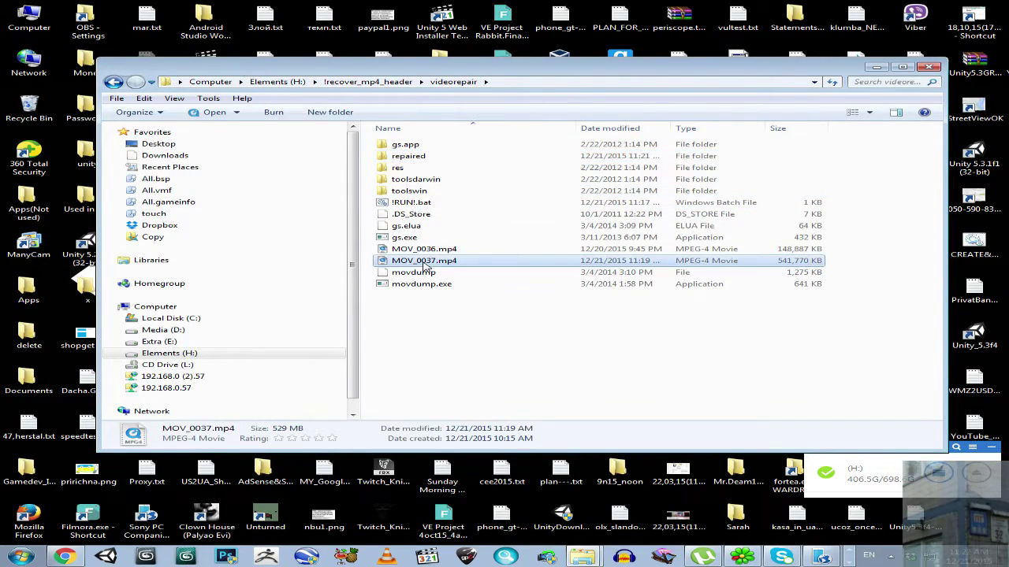
# Step: Compare it briefly with the phone's copy in the 100ANDRO folder window, then minimize that window
pyautogui.click(583, 537)
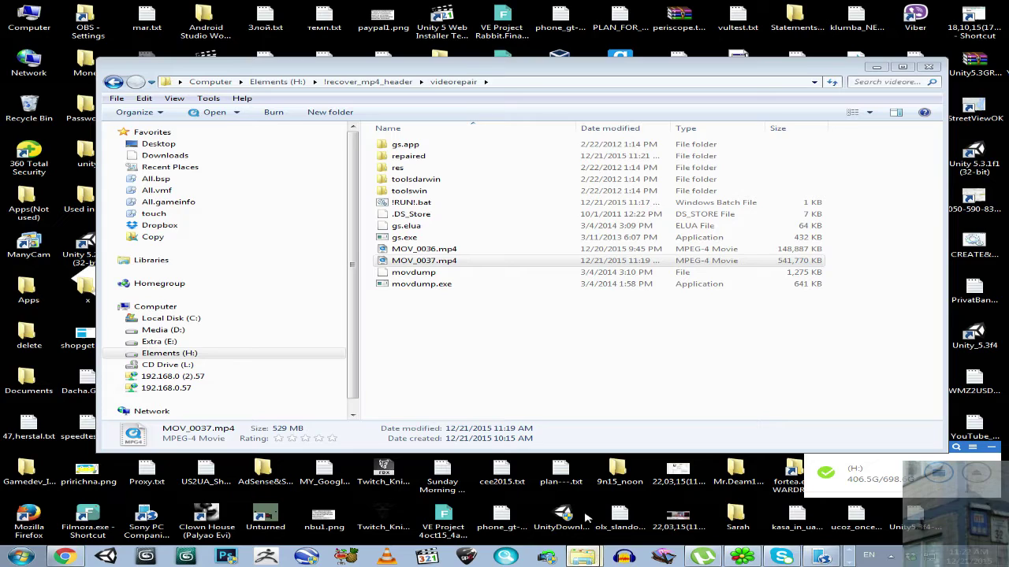
pyautogui.click(586, 518)
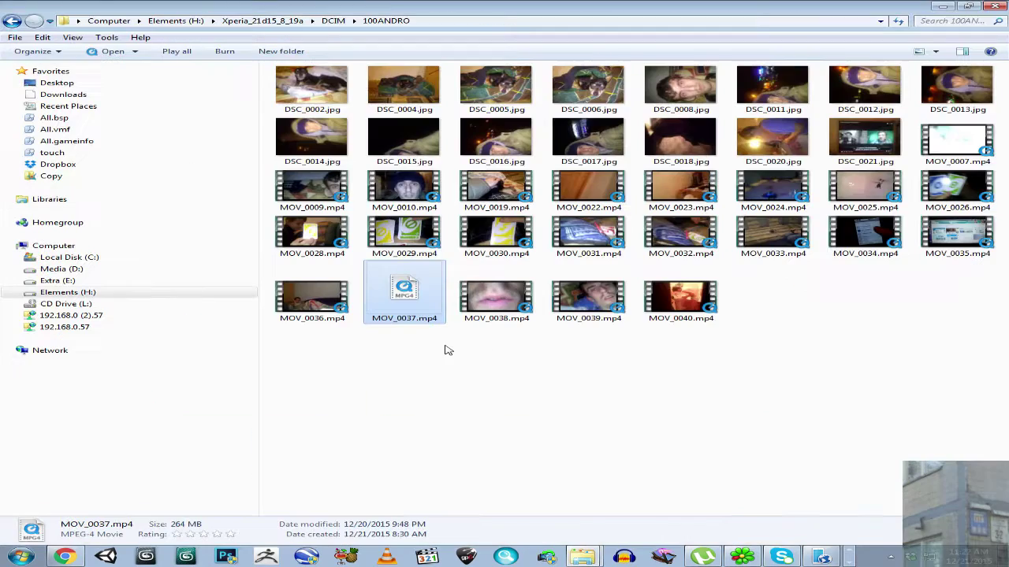
pyautogui.click(939, 7)
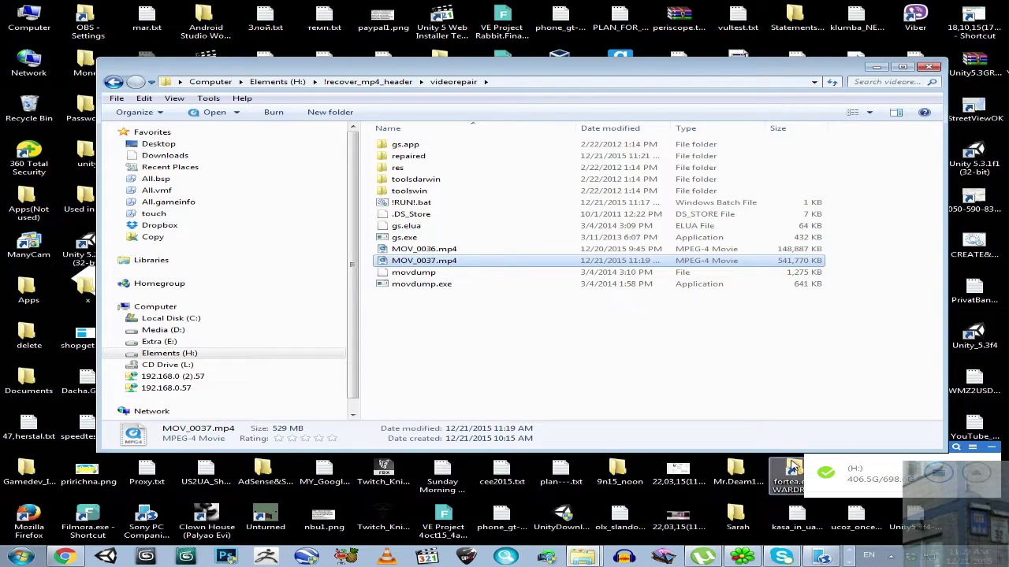
pyautogui.click(133, 557)
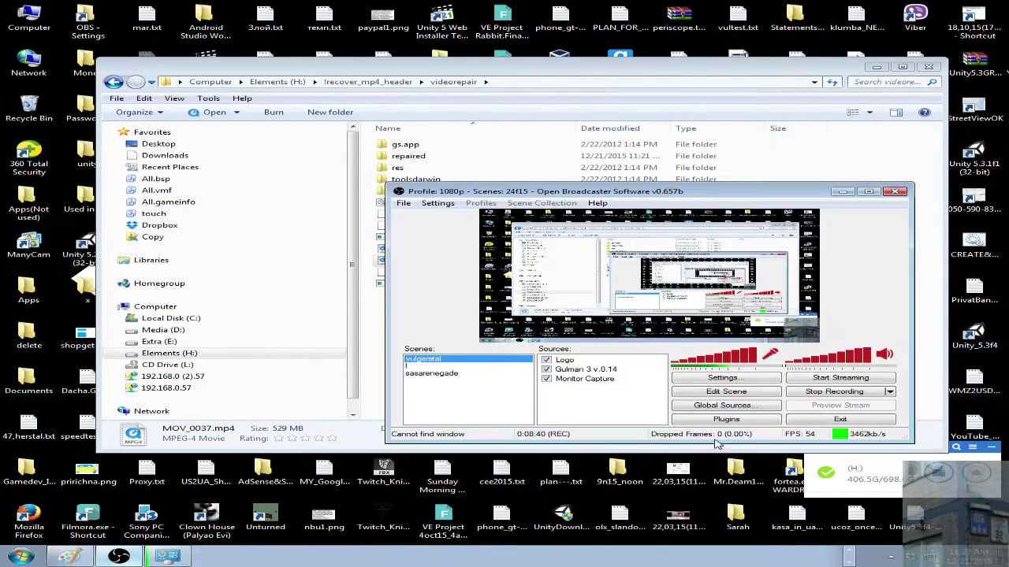